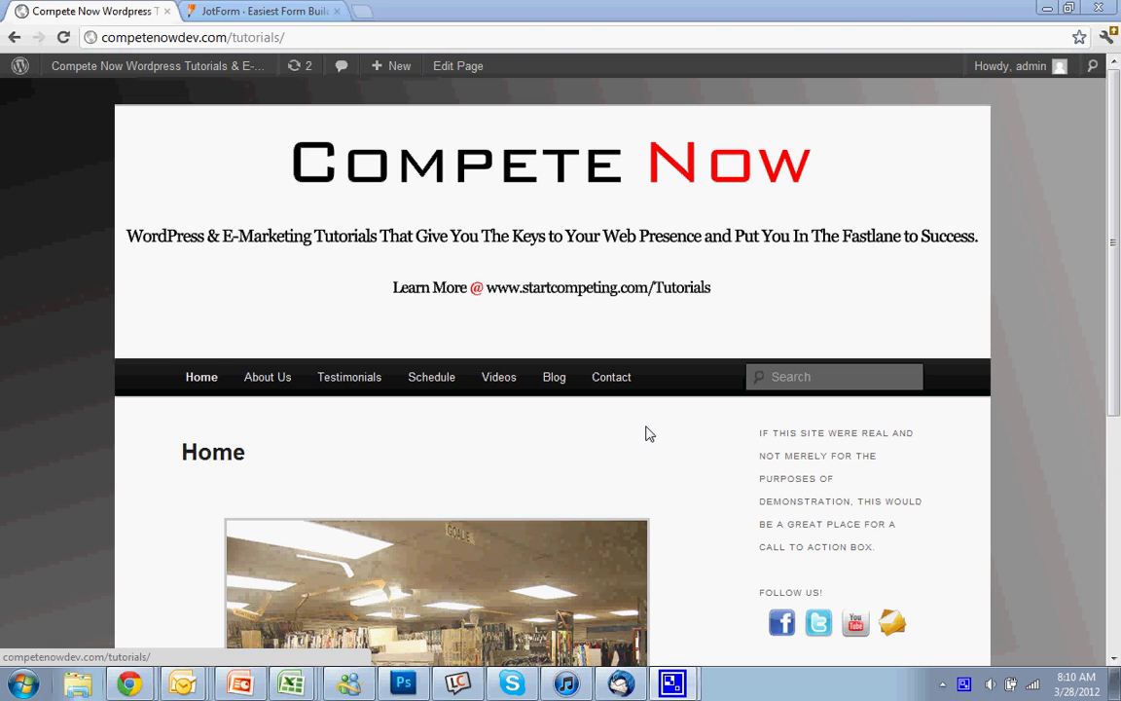
- Open the site's Contact page and scroll down to its existing contact form
{"action": "left_click", "coordinate": [621, 392]}
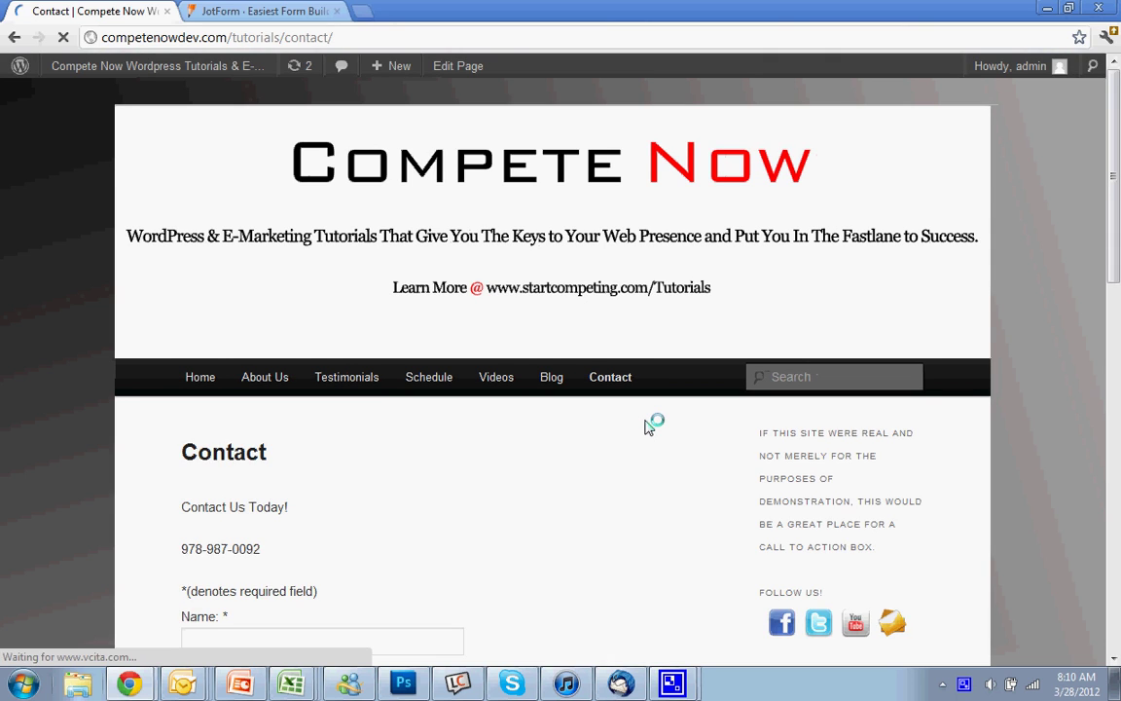
{"action": "scroll", "coordinate": [649, 426], "scroll_direction": "down", "scroll_amount": 1}
{"action": "scroll", "coordinate": [649, 427], "scroll_direction": "down", "scroll_amount": 2}
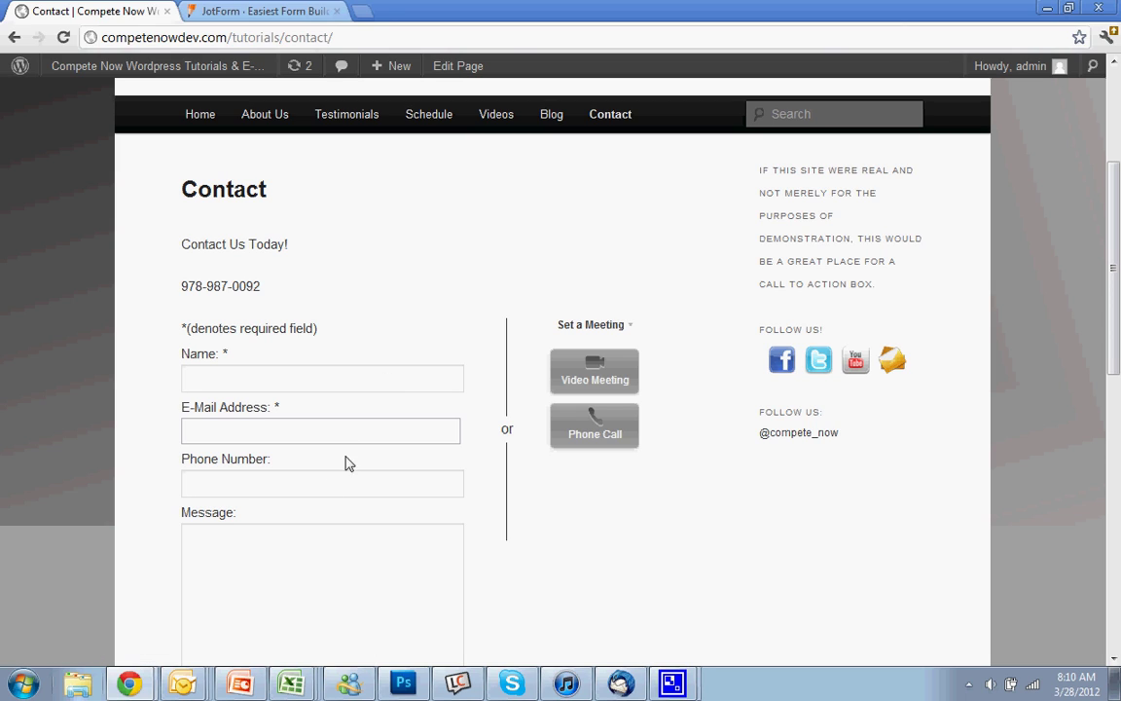
- Try the current form's Name, E-Mail and Message fields
{"action": "left_click", "coordinate": [301, 383]}
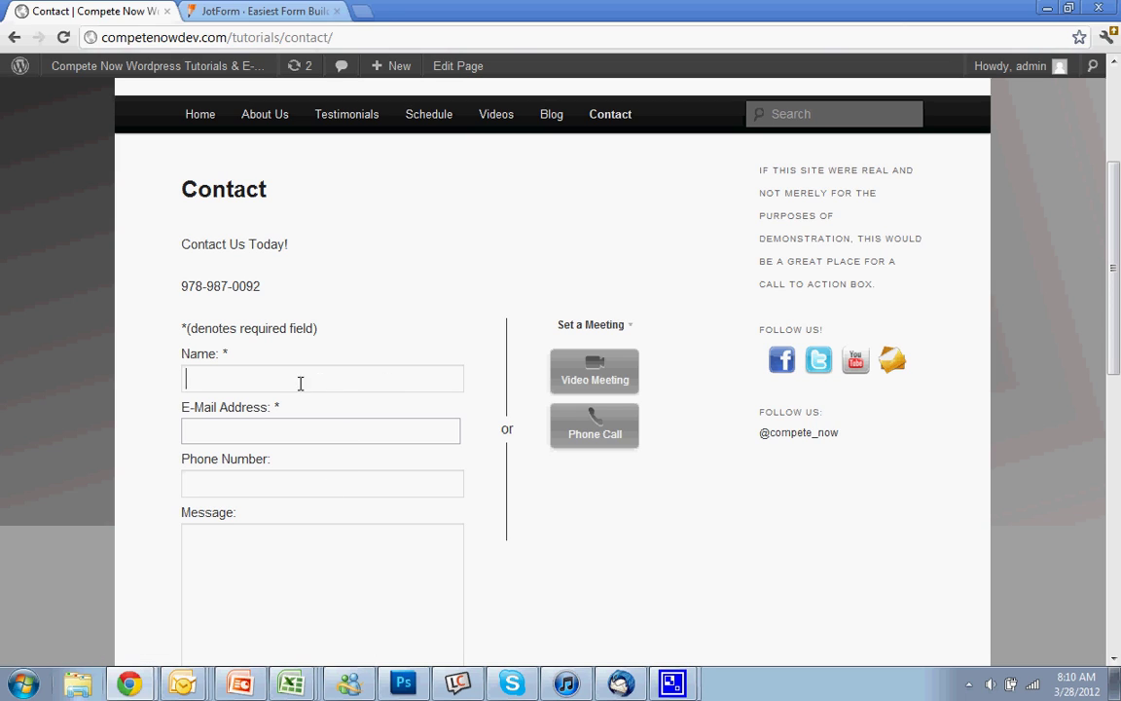
{"action": "left_click", "coordinate": [230, 433]}
{"action": "scroll", "coordinate": [282, 515], "scroll_direction": "down", "scroll_amount": 1}
{"action": "left_click", "coordinate": [302, 516]}
{"action": "scroll", "coordinate": [357, 467], "scroll_direction": "up", "scroll_amount": 4}
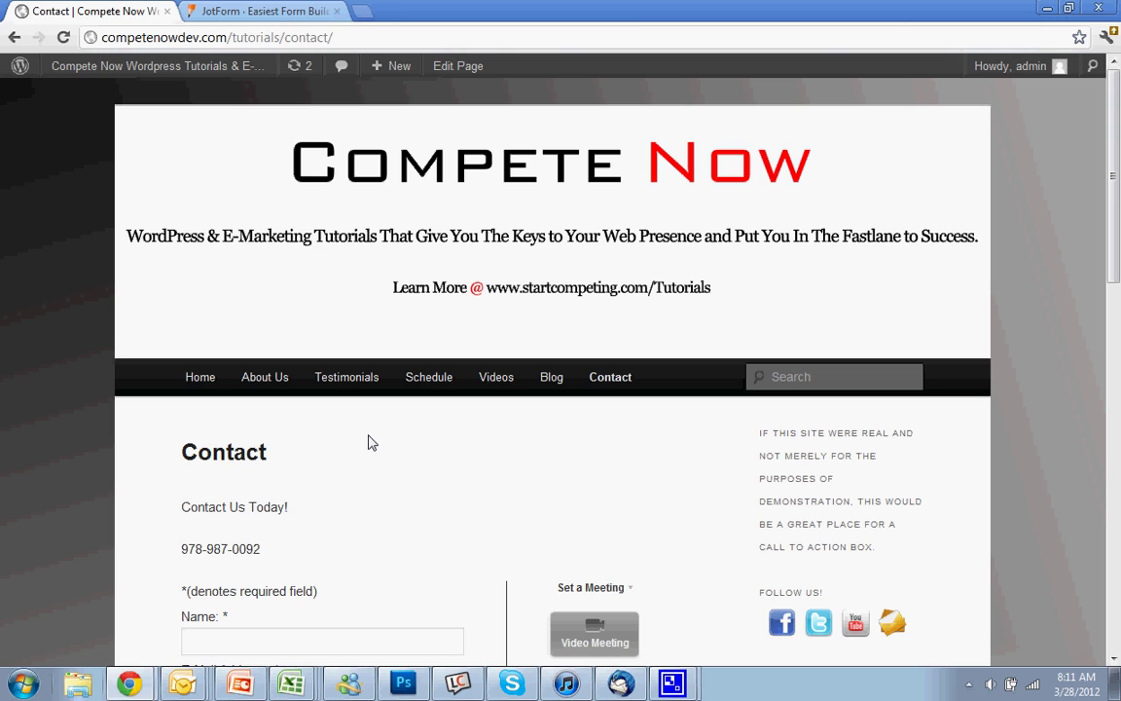
{"action": "scroll", "coordinate": [368, 443], "scroll_direction": "down", "scroll_amount": 3}
{"action": "scroll", "coordinate": [366, 441], "scroll_direction": "up", "scroll_amount": 3}
{"action": "scroll", "coordinate": [325, 593], "scroll_direction": "down", "scroll_amount": 1}
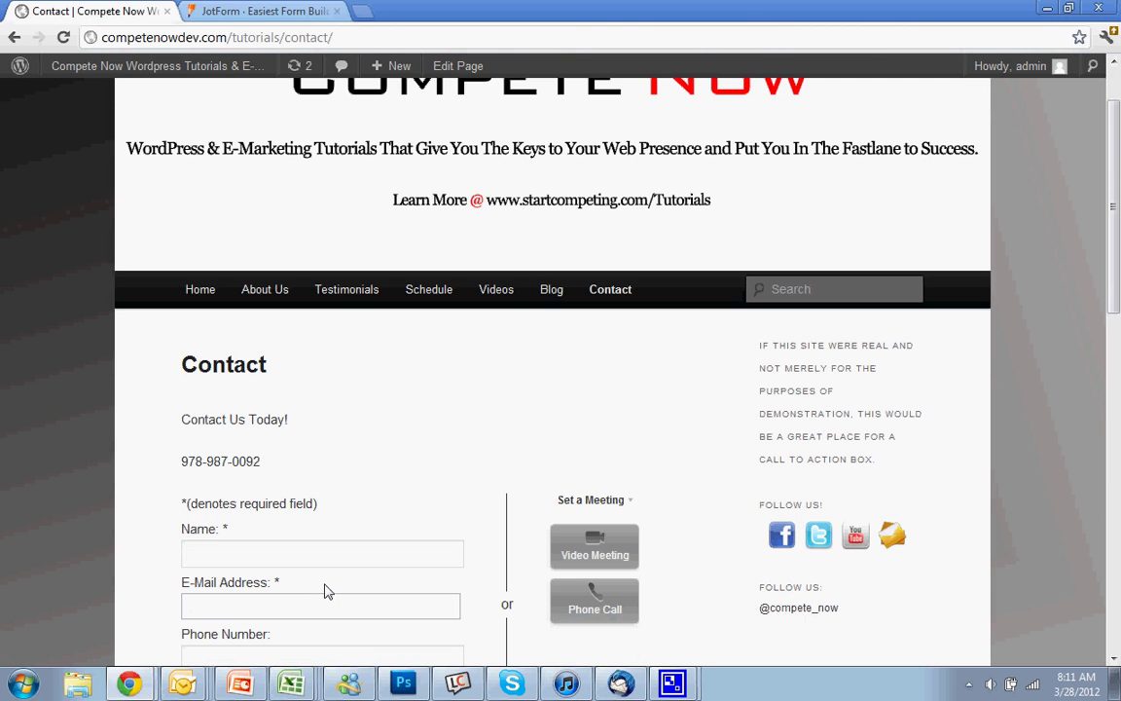
{"action": "scroll", "coordinate": [550, 467], "scroll_direction": "up", "scroll_amount": 1}
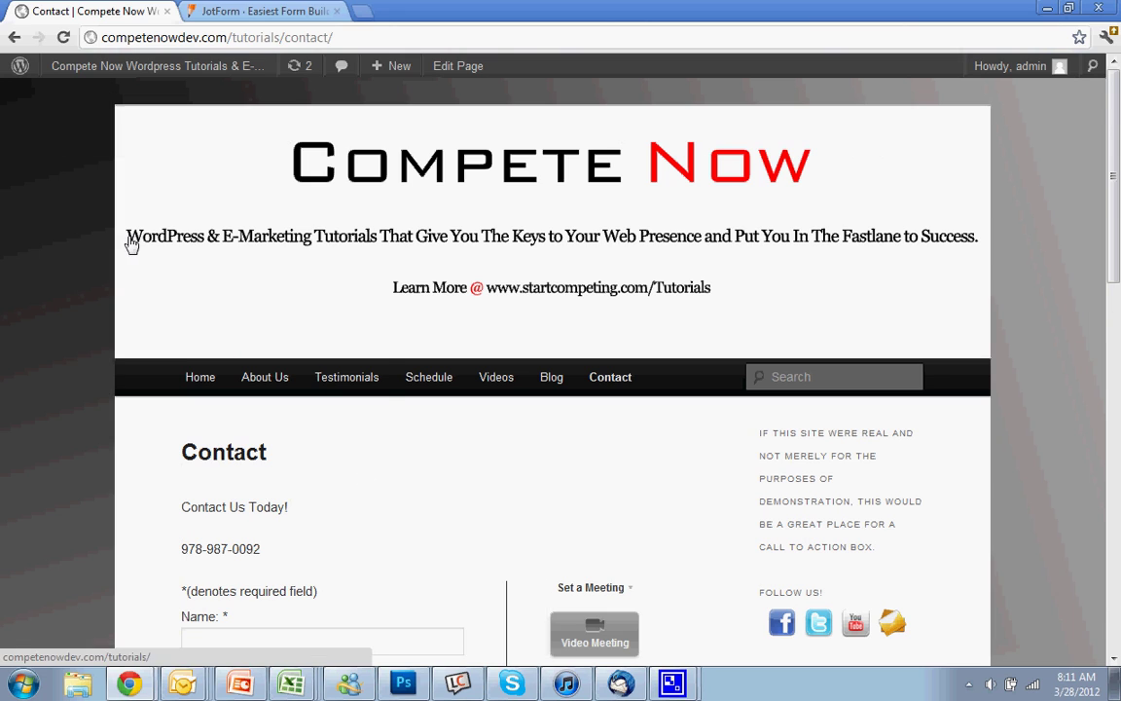
- Dismiss the JotForm builder's welcome message and bring up the Pricing page
{"action": "left_click", "coordinate": [244, 8]}
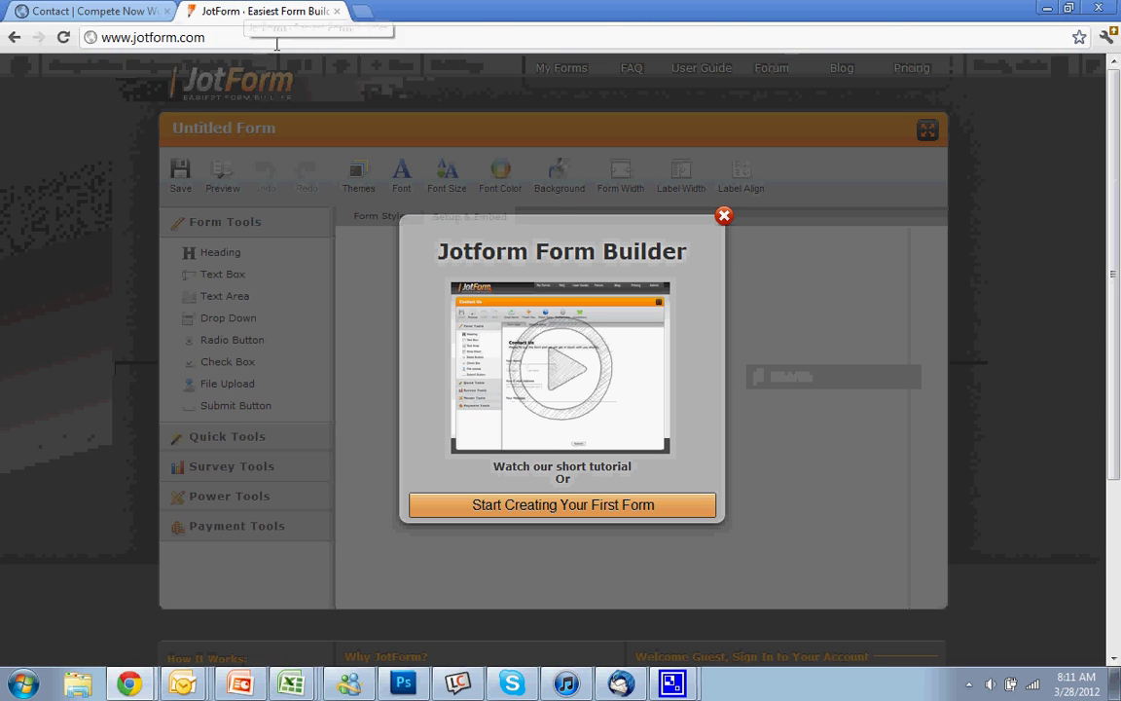
{"action": "left_click", "coordinate": [723, 216]}
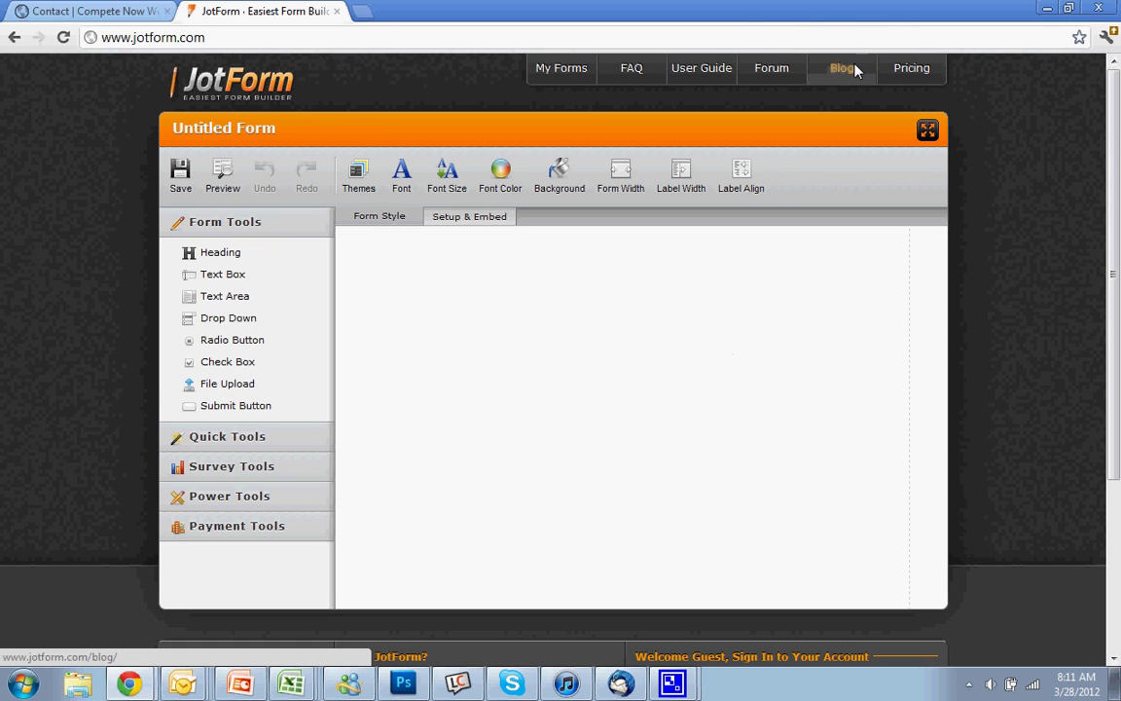
{"action": "left_click", "coordinate": [911, 69]}
{"action": "scroll", "coordinate": [950, 328], "scroll_direction": "down", "scroll_amount": 1}
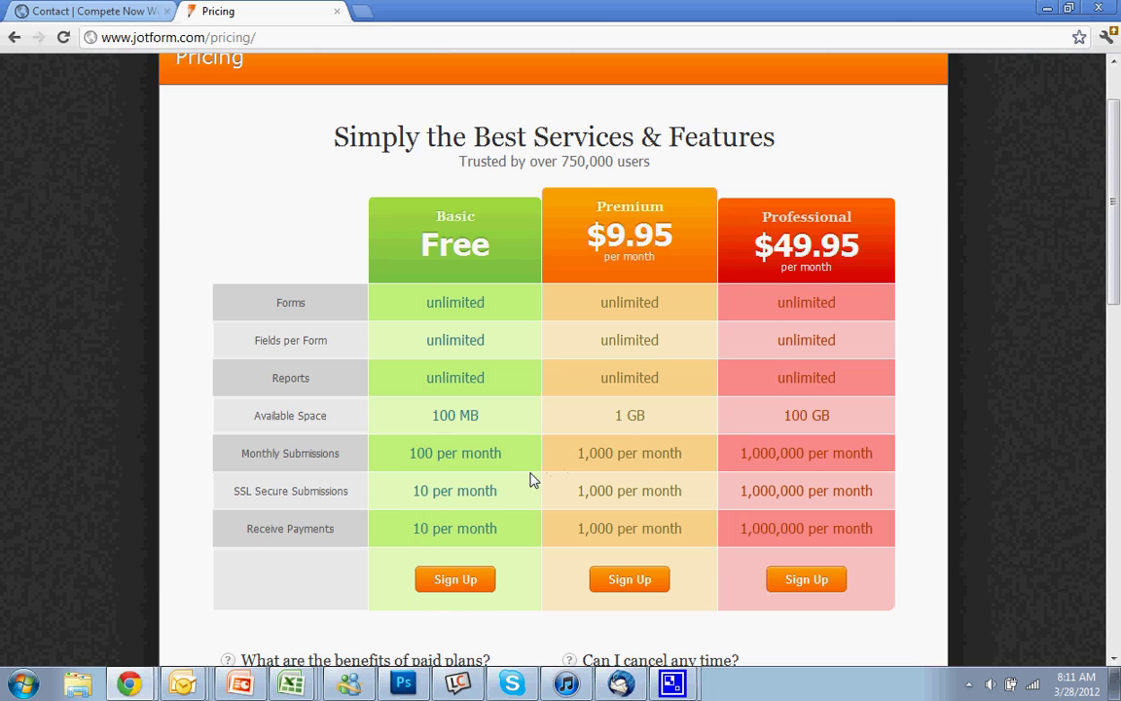
{"action": "scroll", "coordinate": [530, 479], "scroll_direction": "up", "scroll_amount": 1}
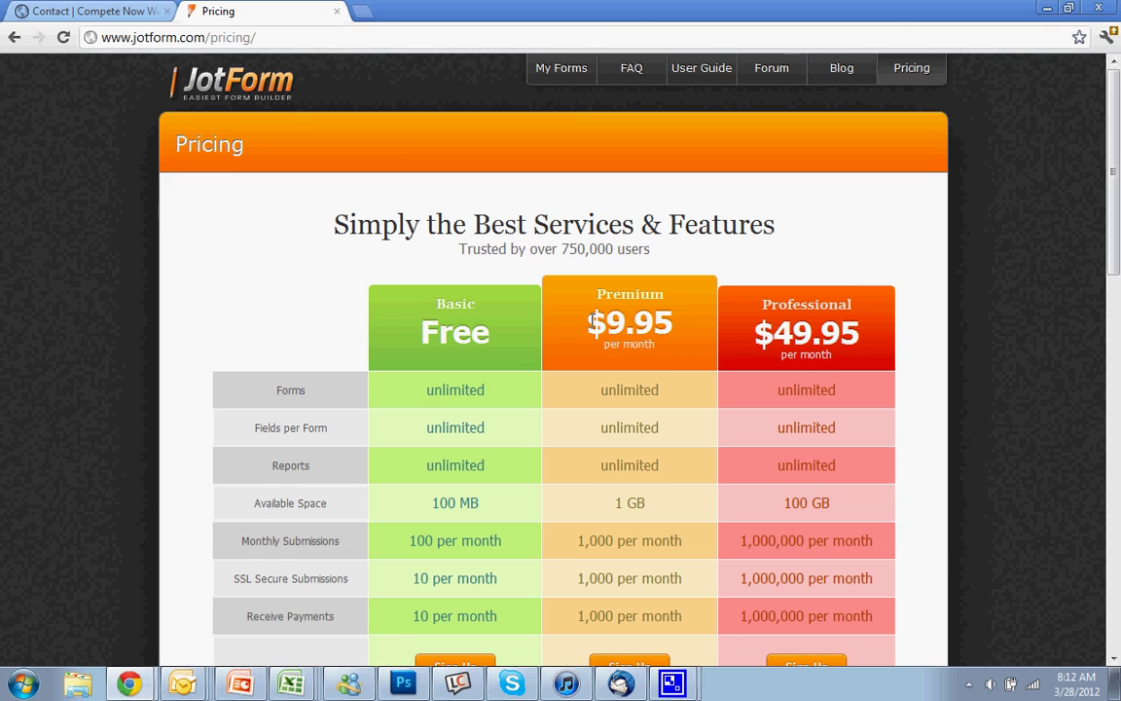
- Review the plan comparison, highlighting the Premium plan's $9.95 price
{"action": "left_click_drag", "start_coordinate": [594, 323], "coordinate": [662, 331]}
{"action": "left_click", "coordinate": [698, 428]}
{"action": "scroll", "coordinate": [723, 499], "scroll_direction": "down", "scroll_amount": 1}
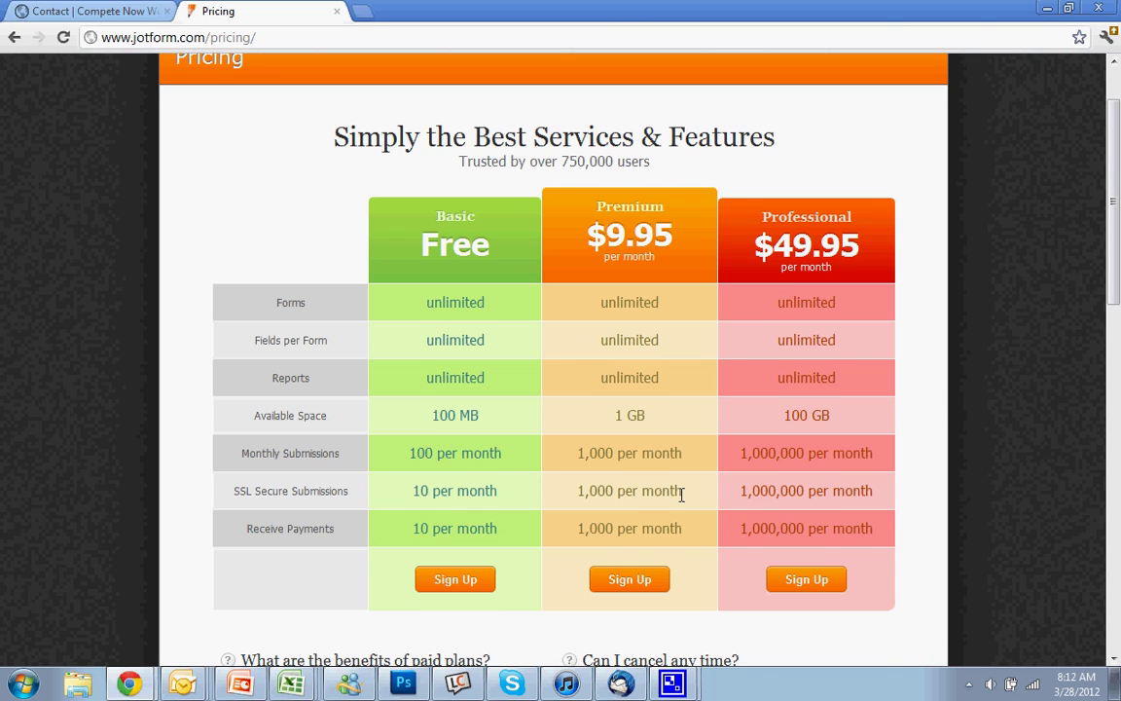
{"action": "scroll", "coordinate": [681, 494], "scroll_direction": "up", "scroll_amount": 1}
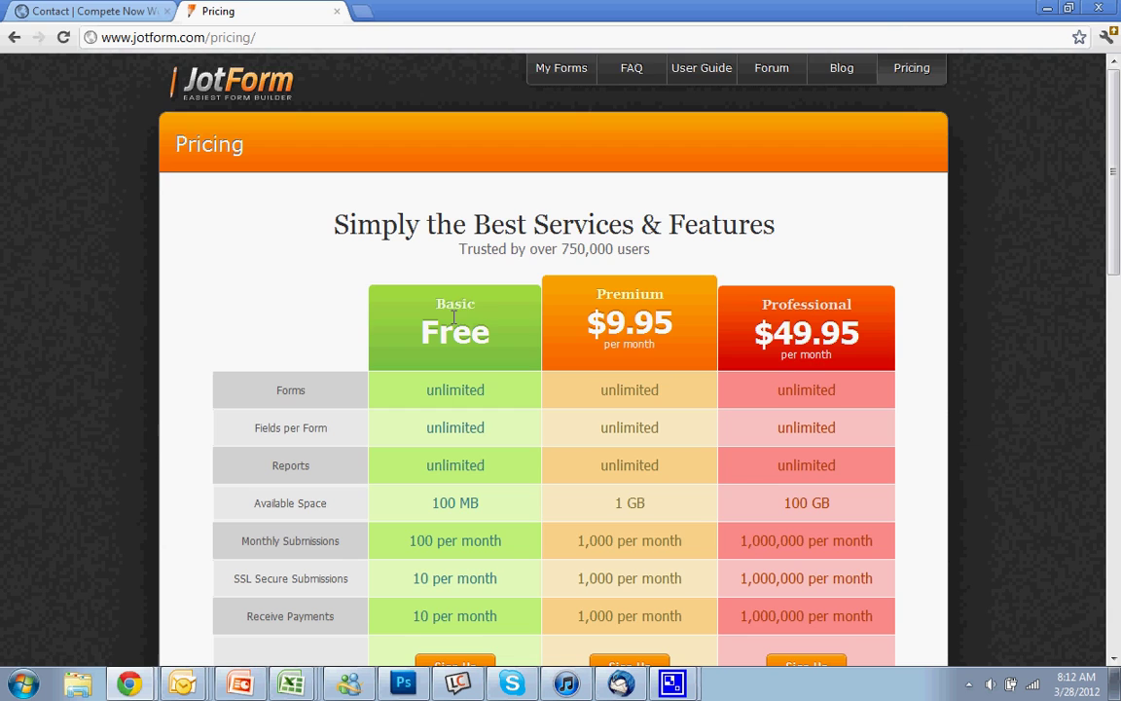
{"action": "scroll", "coordinate": [572, 297], "scroll_direction": "down", "scroll_amount": 15}
{"action": "scroll", "coordinate": [578, 290], "scroll_direction": "up", "scroll_amount": 15}
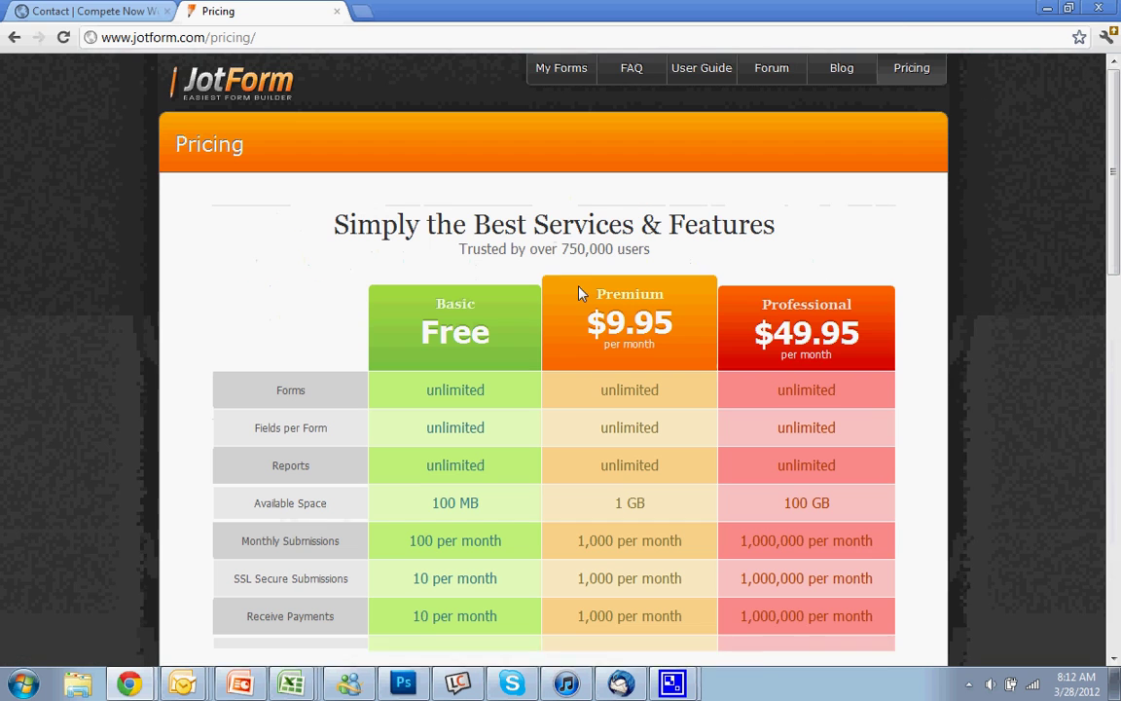
- Sign in to JotForm with the account username and password from the My Forms page
{"action": "left_click", "coordinate": [551, 72]}
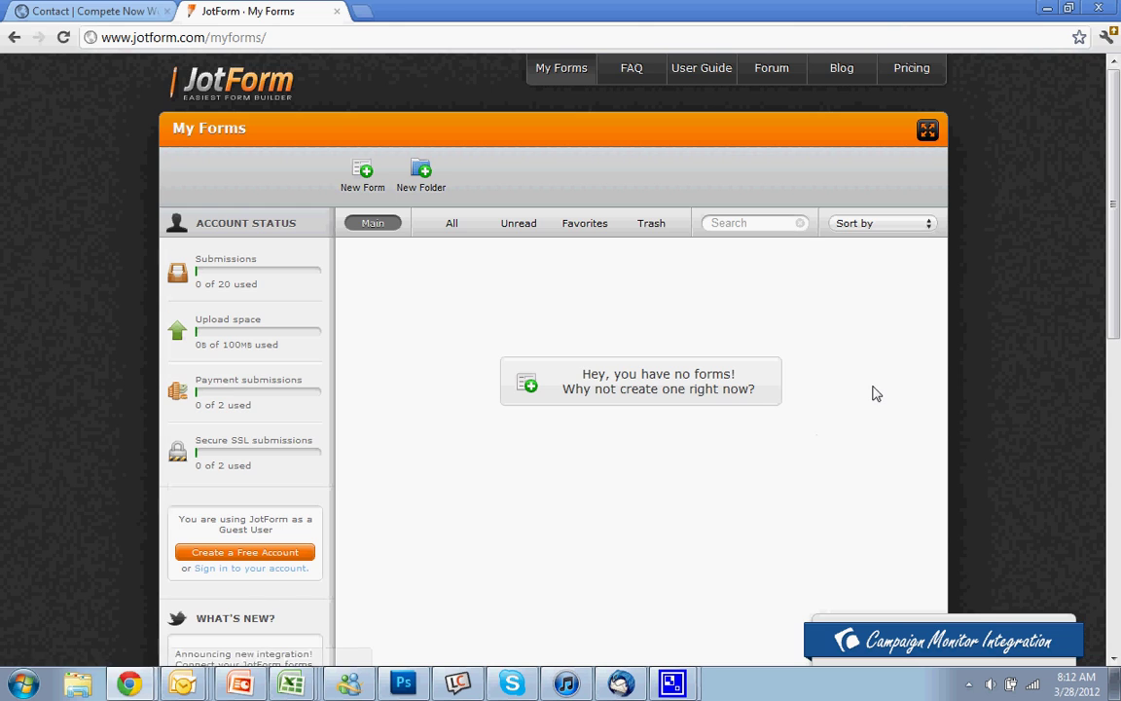
{"action": "scroll", "coordinate": [876, 393], "scroll_direction": "down", "scroll_amount": 5}
{"action": "left_click", "coordinate": [736, 441]}
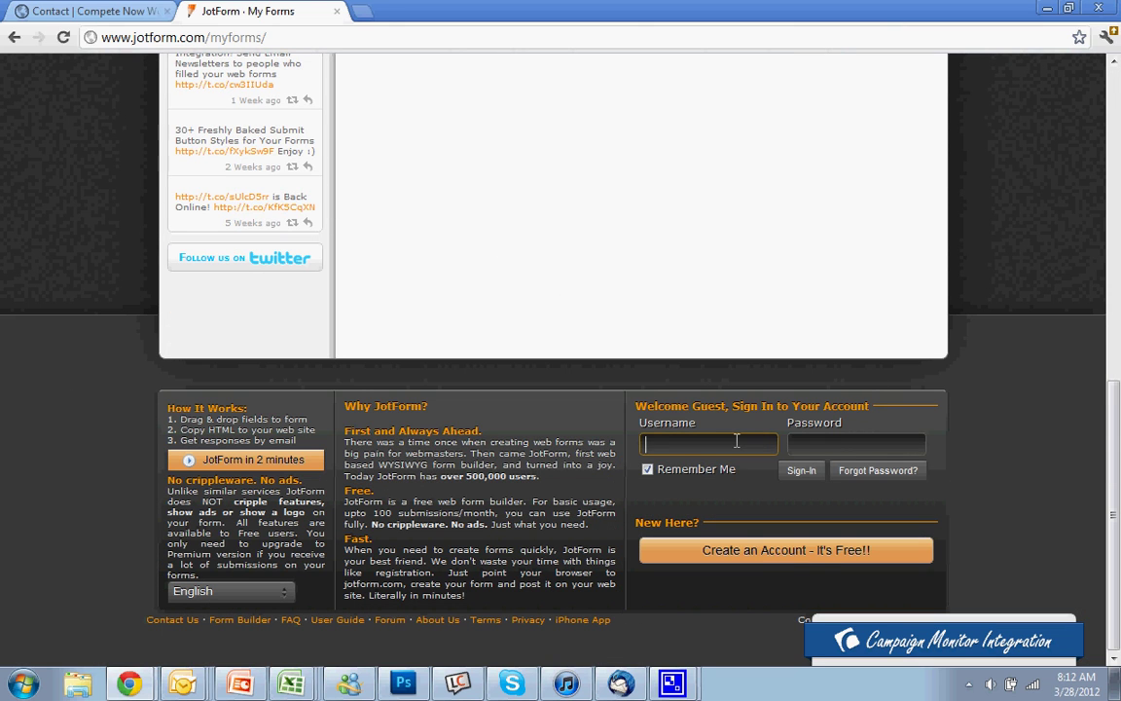
{"action": "type", "text": "cntutorials"}
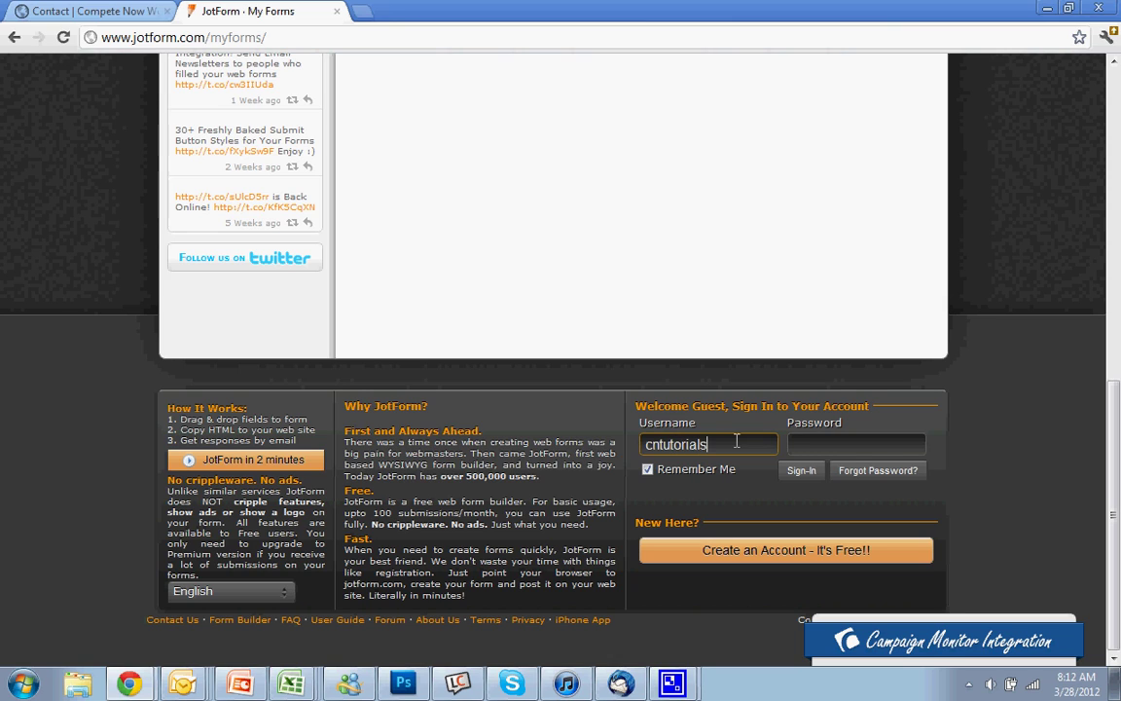
{"action": "key", "text": "Tab"}
{"action": "type", "text": "•"}
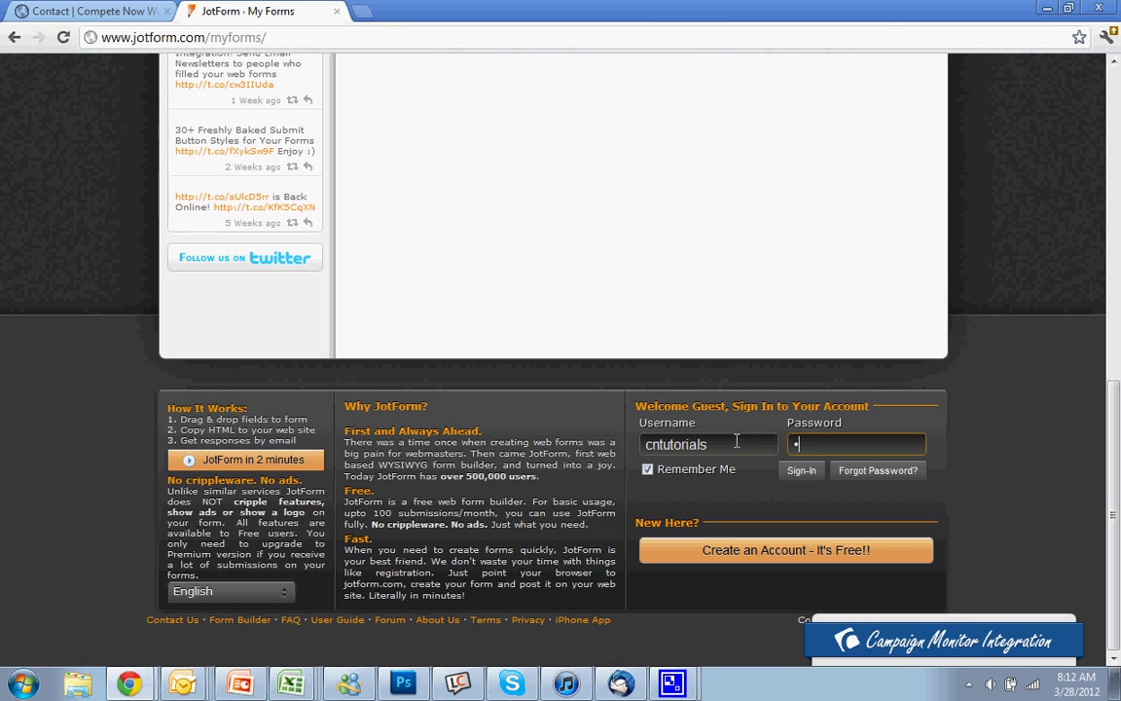
{"action": "type", "text": "•••••"}
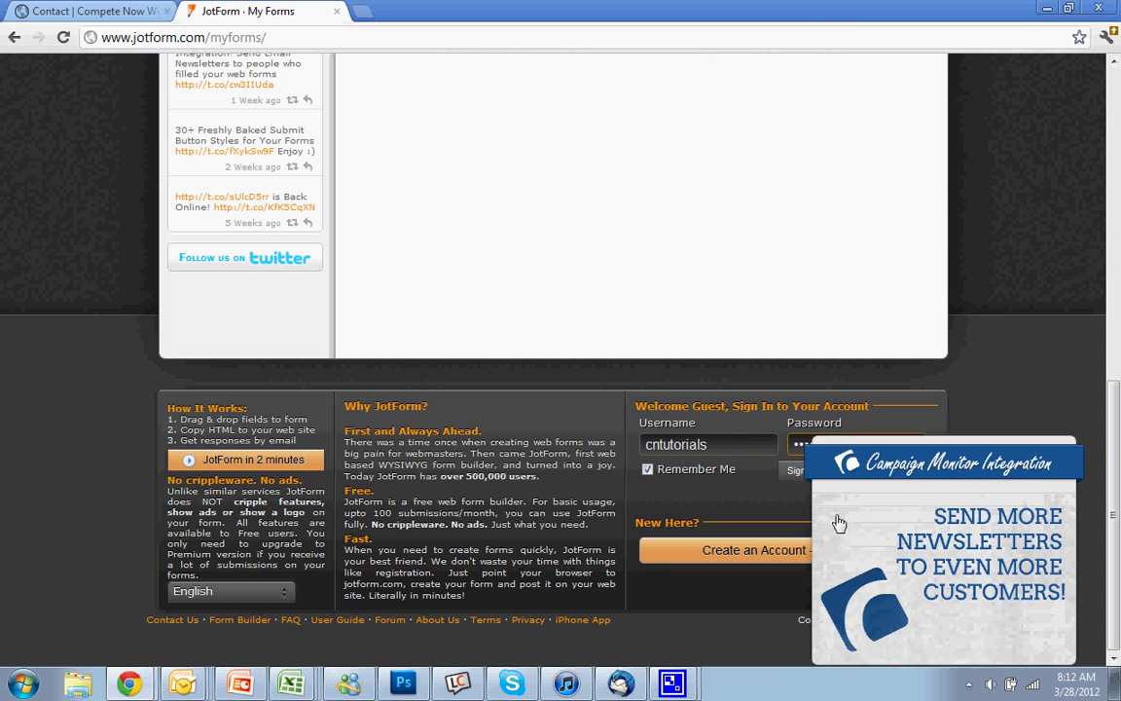
{"action": "left_click", "coordinate": [801, 470]}
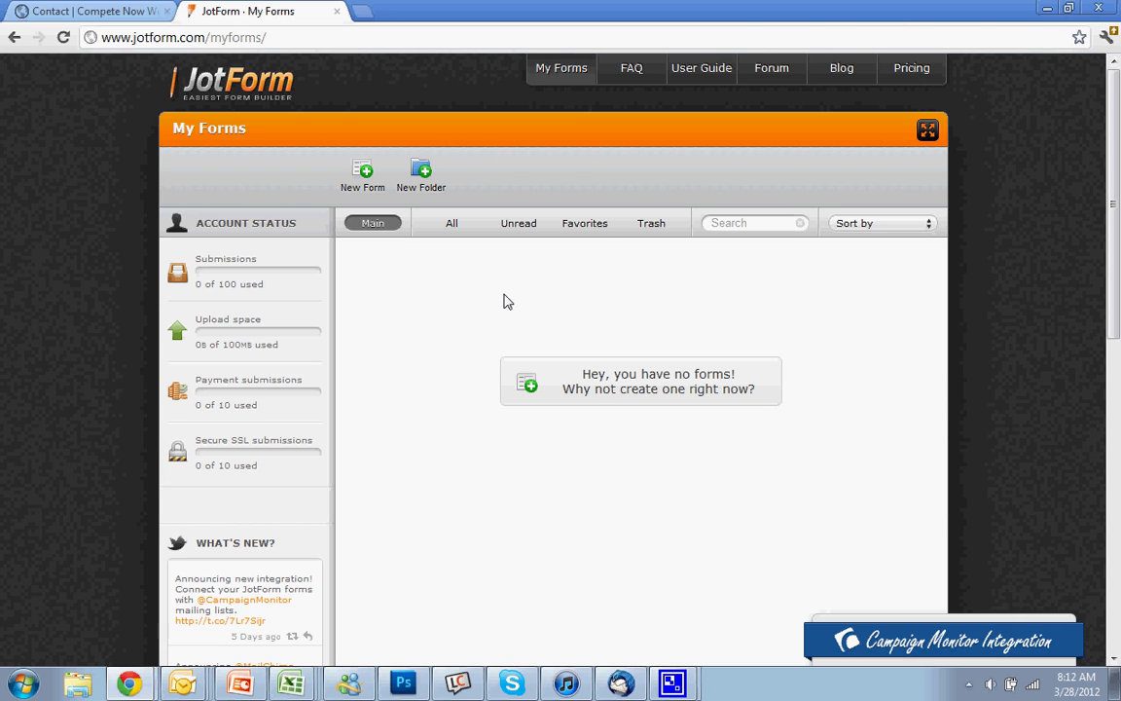
- Create a new form, glancing at sample templates, and start from a Blank Form
{"action": "left_click", "coordinate": [364, 173]}
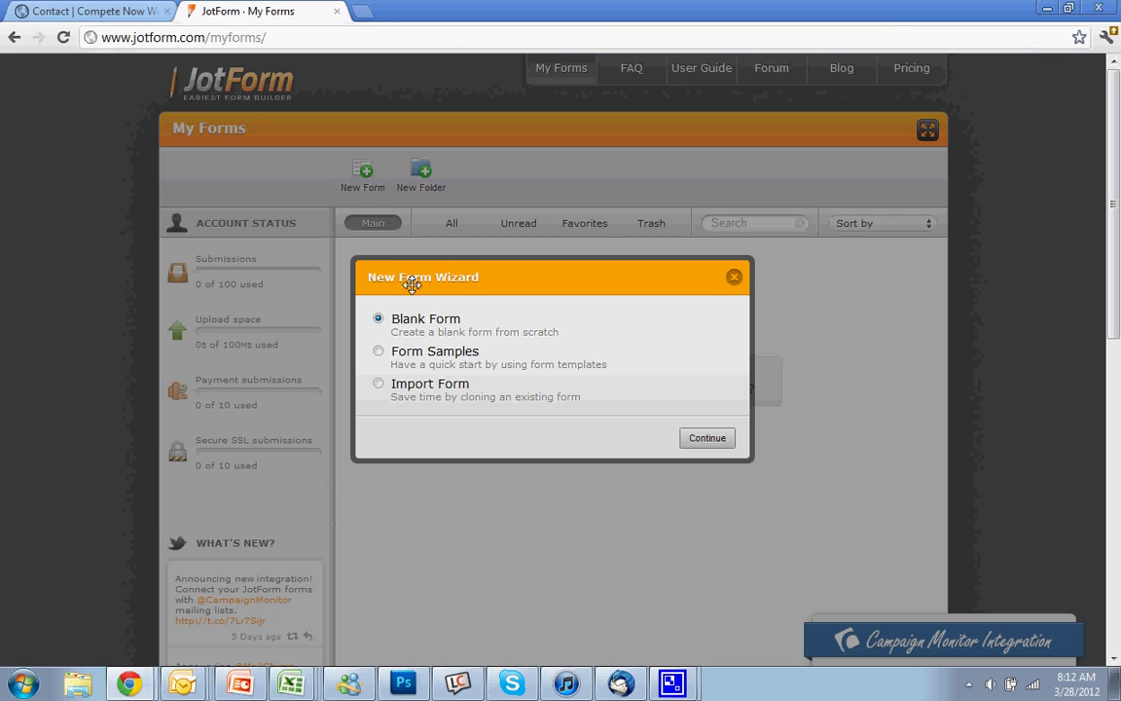
{"action": "left_click", "coordinate": [423, 356]}
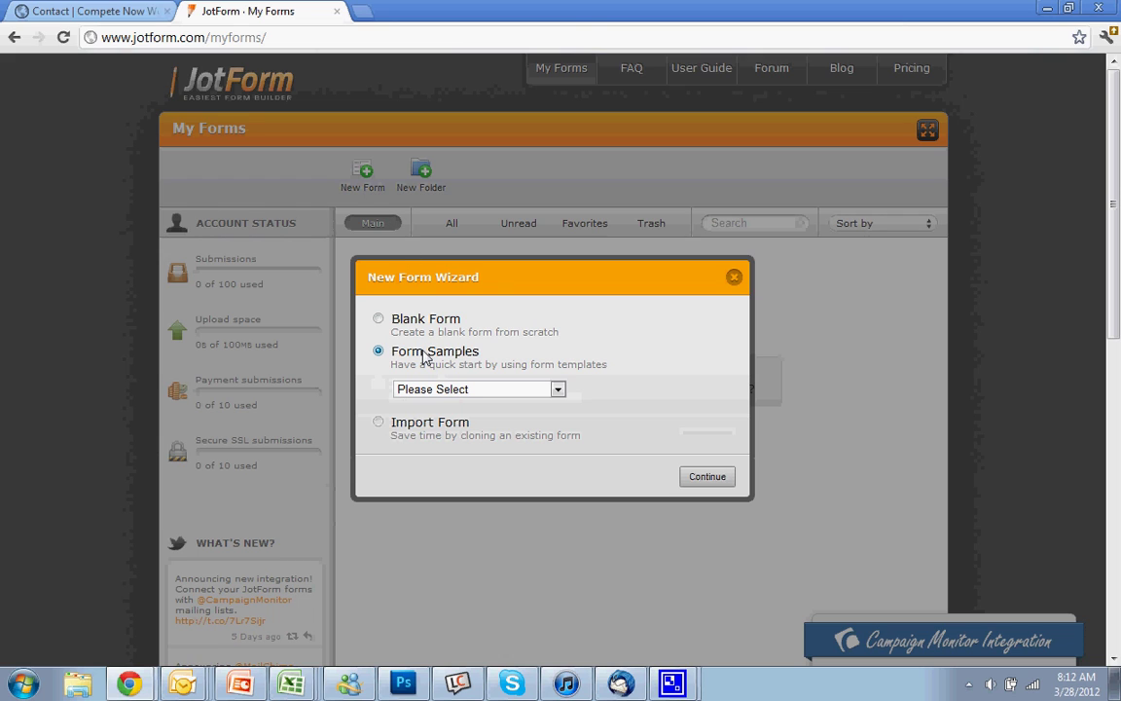
{"action": "left_click", "coordinate": [440, 390]}
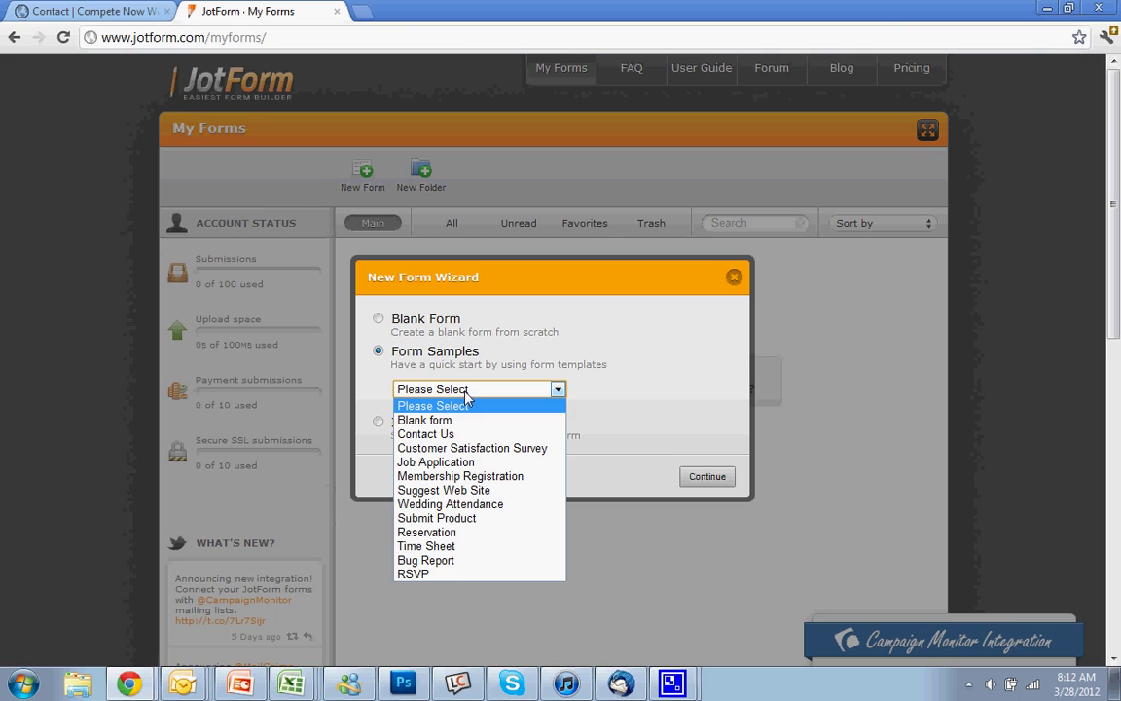
{"action": "left_click", "coordinate": [421, 358]}
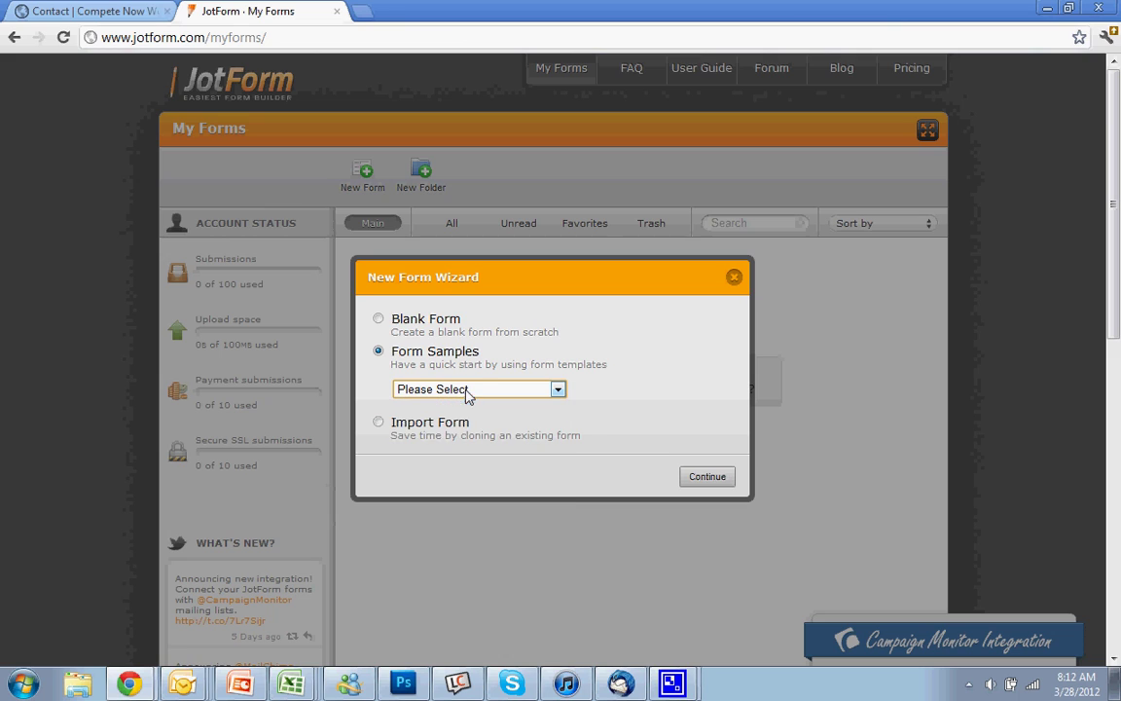
{"action": "left_click", "coordinate": [378, 321]}
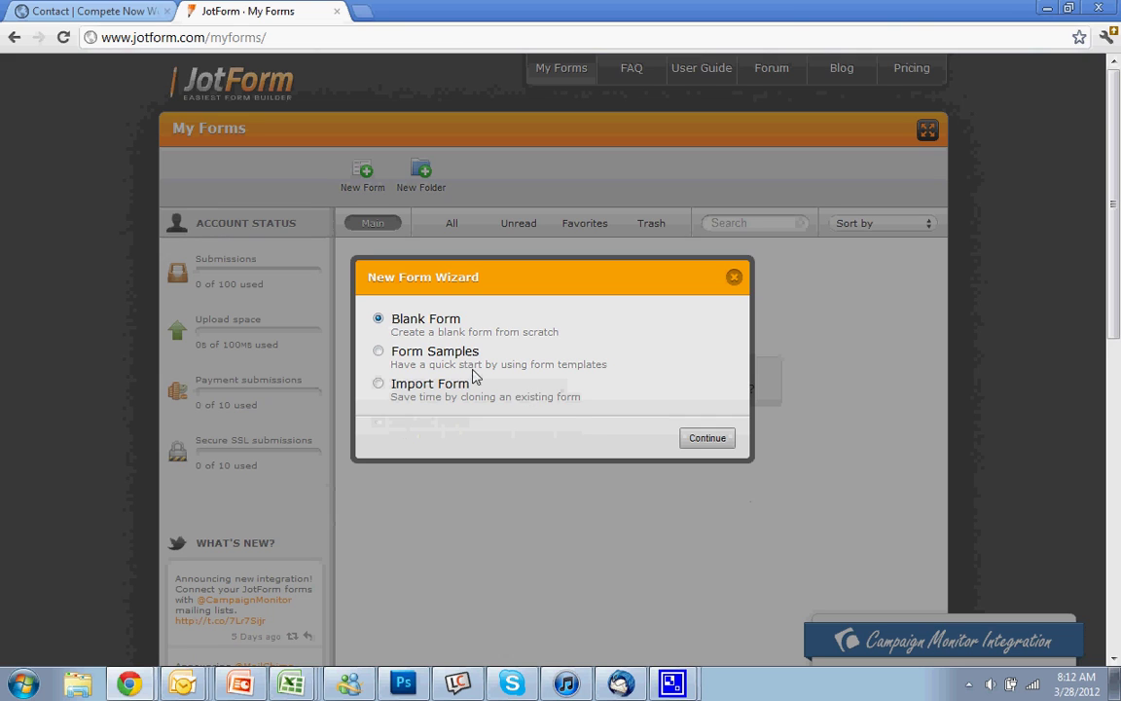
{"action": "left_click", "coordinate": [695, 439]}
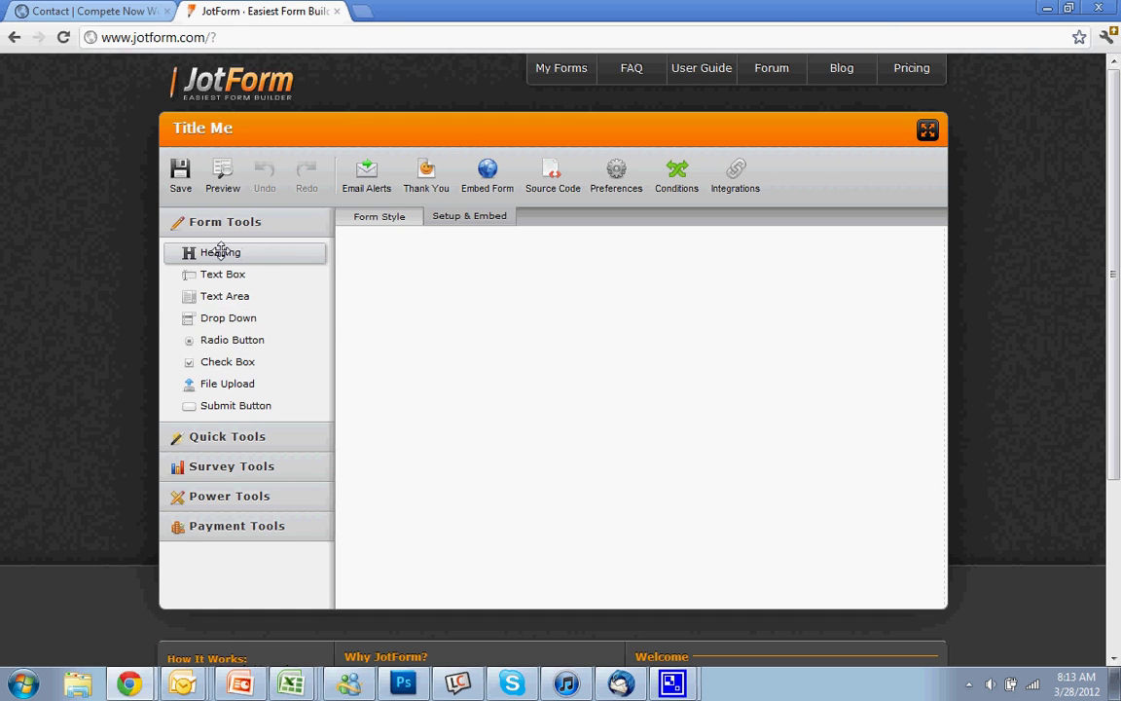
- Add a heading reading 'We look forward to hearing from you'
{"action": "left_click_drag", "start_coordinate": [220, 250], "coordinate": [419, 261]}
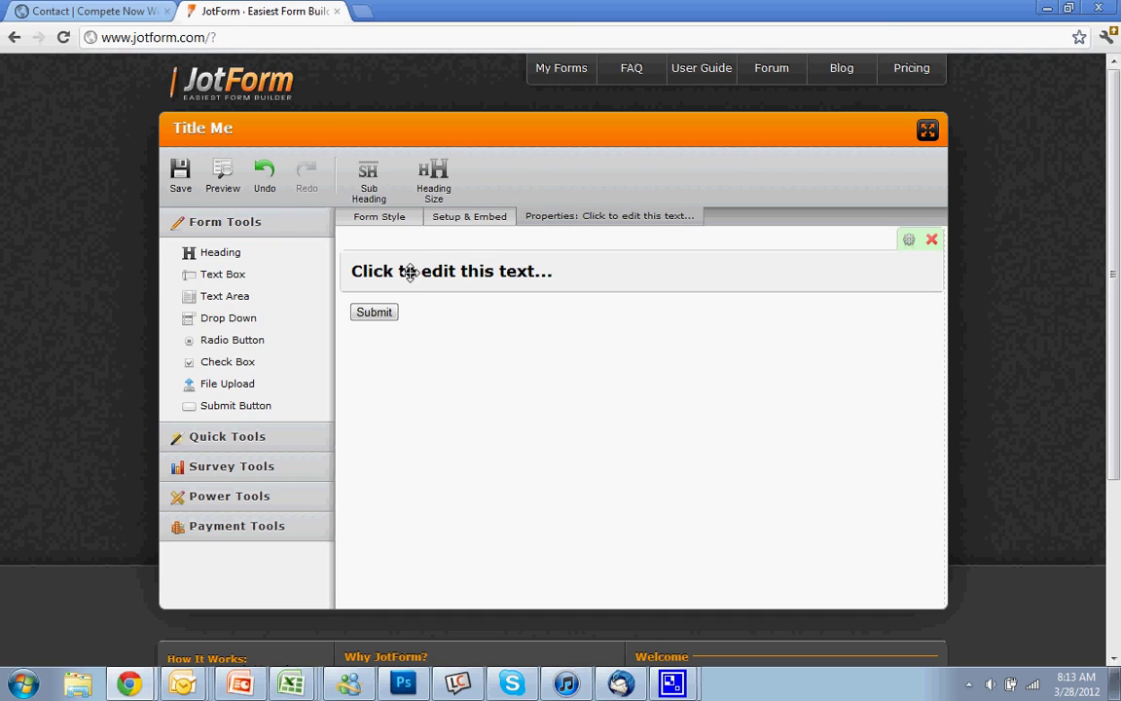
{"action": "left_click", "coordinate": [434, 269]}
{"action": "type", "text": "W"}
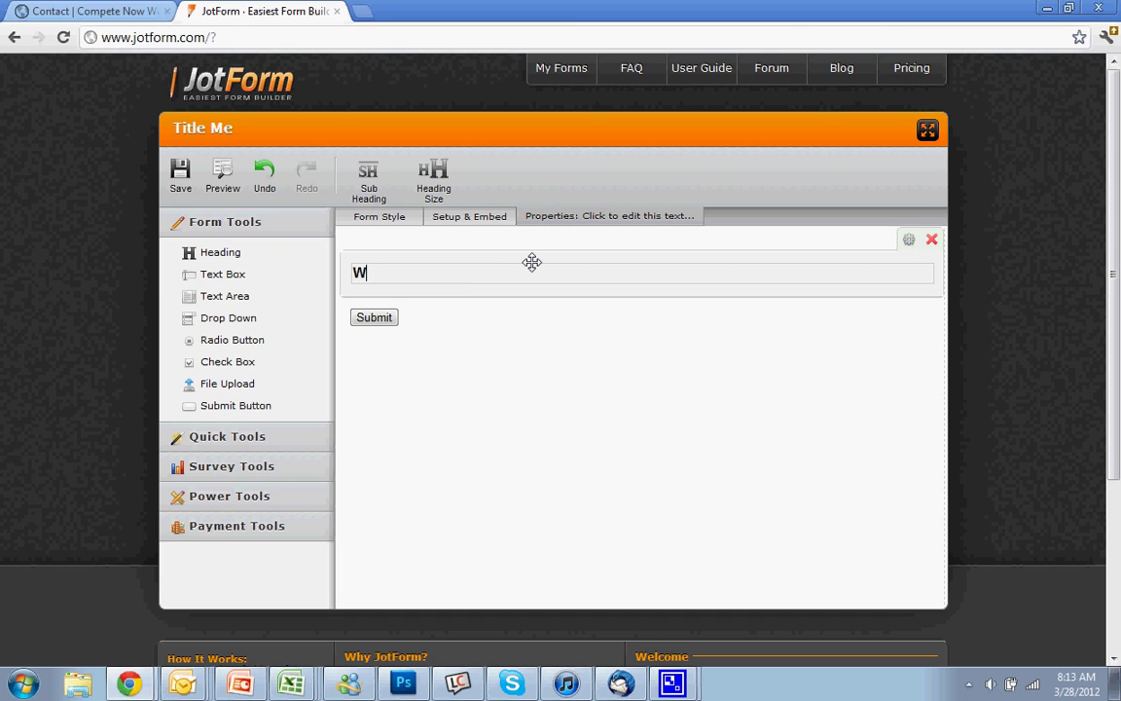
{"action": "type", "text": "e loo"}
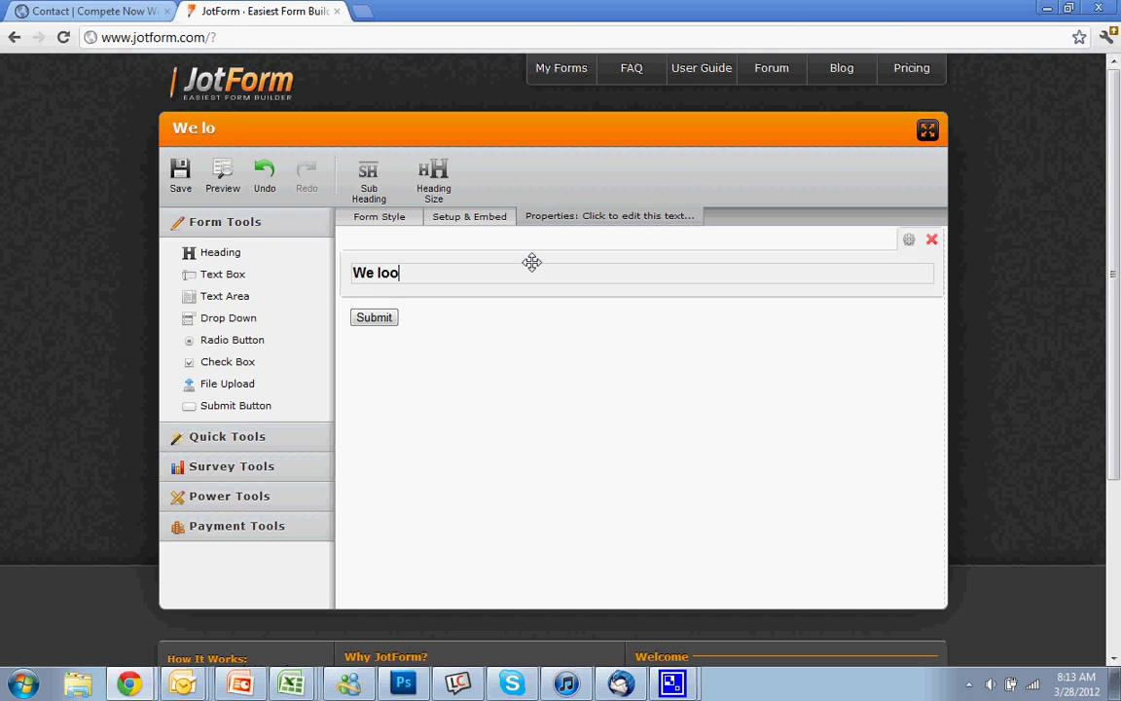
{"action": "type", "text": "k forward to hearing g"}
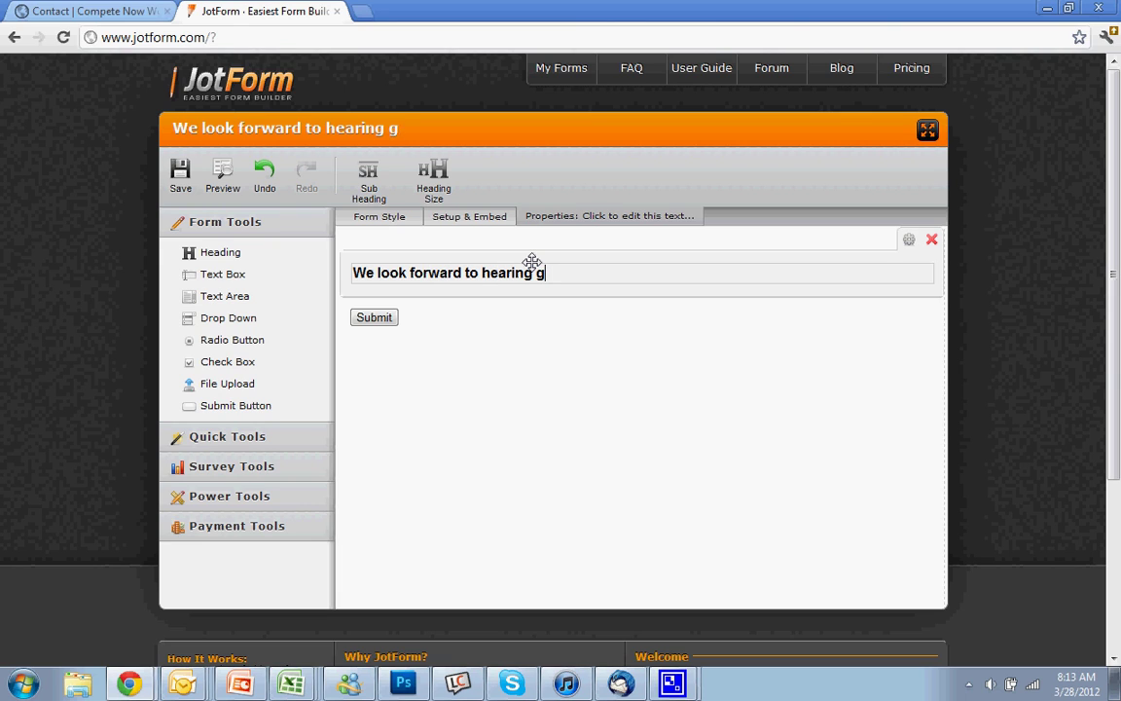
{"action": "key", "text": "BackSpace"}
{"action": "type", "text": "from your"}
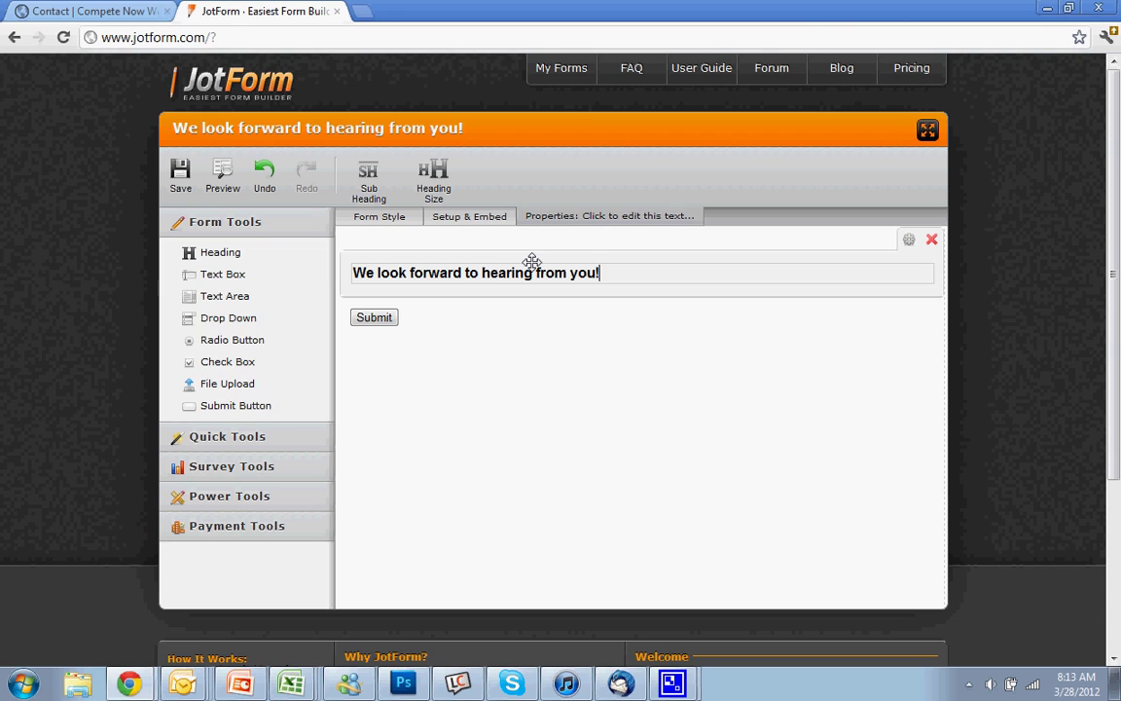
- Add a Full Name text box plus E-mail, Phone Number and Address fields
{"action": "left_click_drag", "start_coordinate": [222, 273], "coordinate": [435, 300]}
{"action": "type", "text": "Ful"}
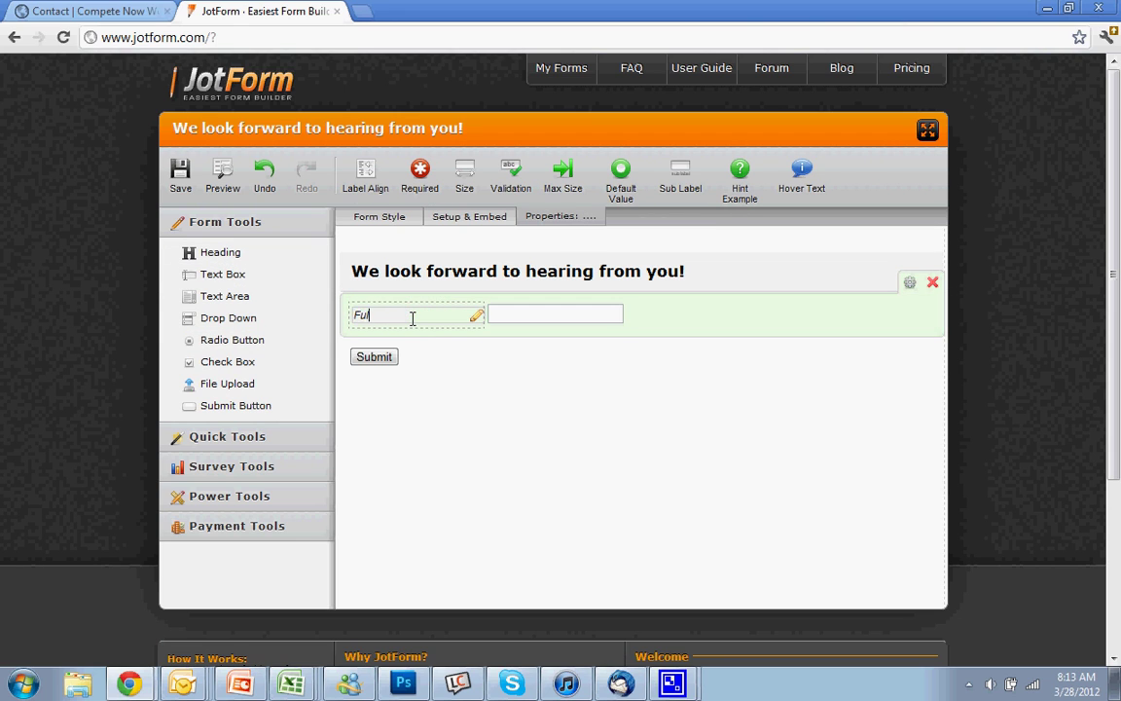
{"action": "type", "text": "l Name:"}
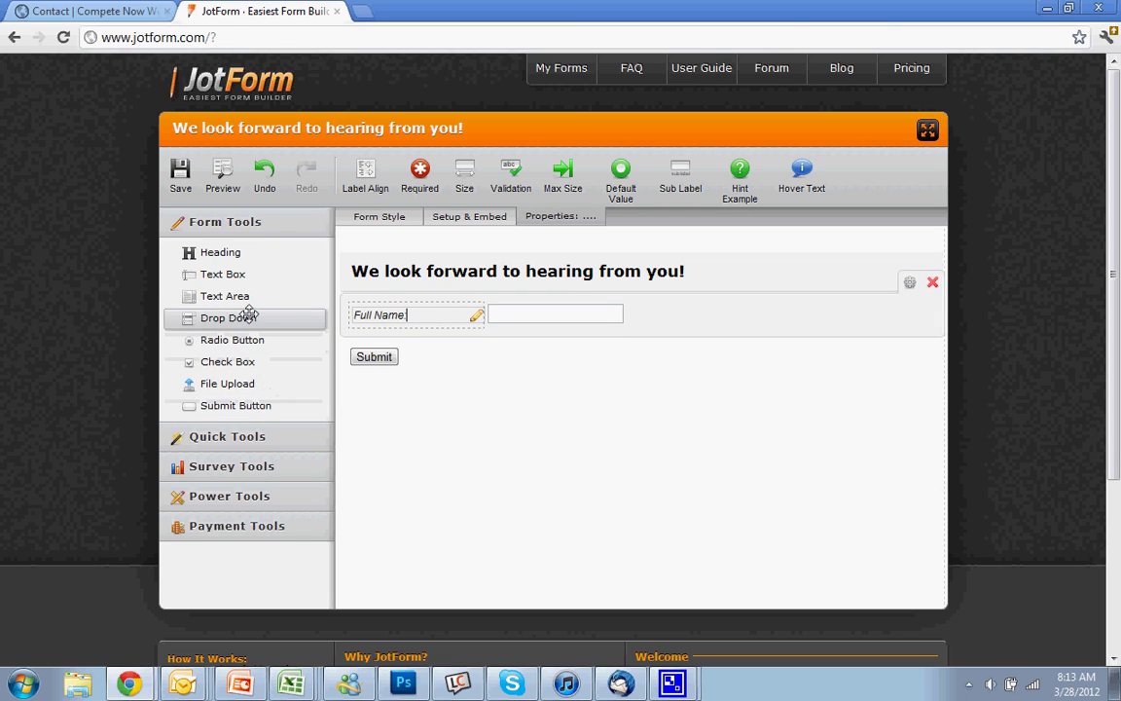
{"action": "left_click", "coordinate": [225, 438]}
{"action": "left_click_drag", "start_coordinate": [250, 309], "coordinate": [412, 347]}
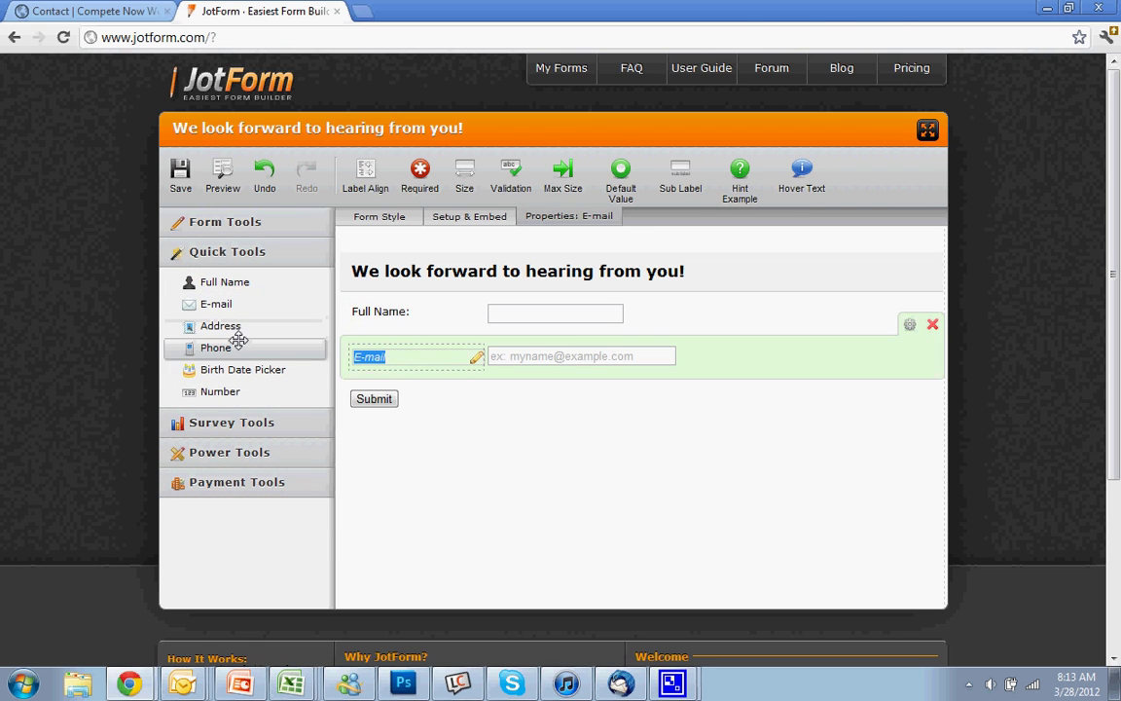
{"action": "left_click_drag", "start_coordinate": [238, 338], "coordinate": [409, 391]}
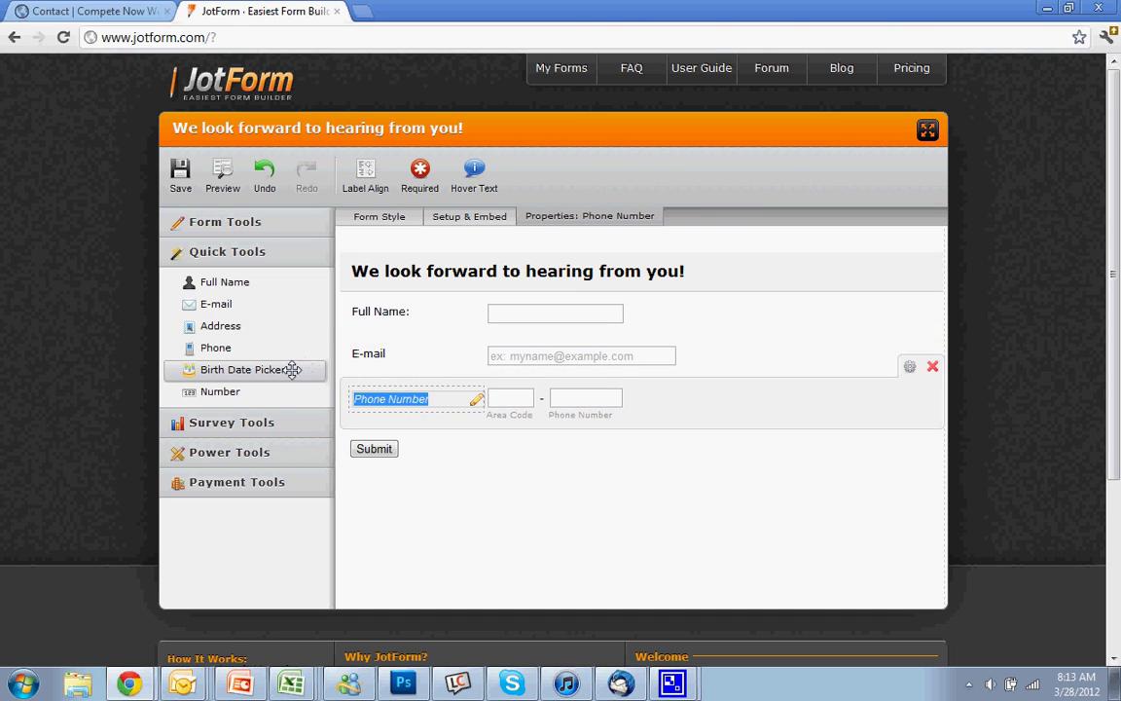
{"action": "left_click_drag", "start_coordinate": [250, 325], "coordinate": [430, 430]}
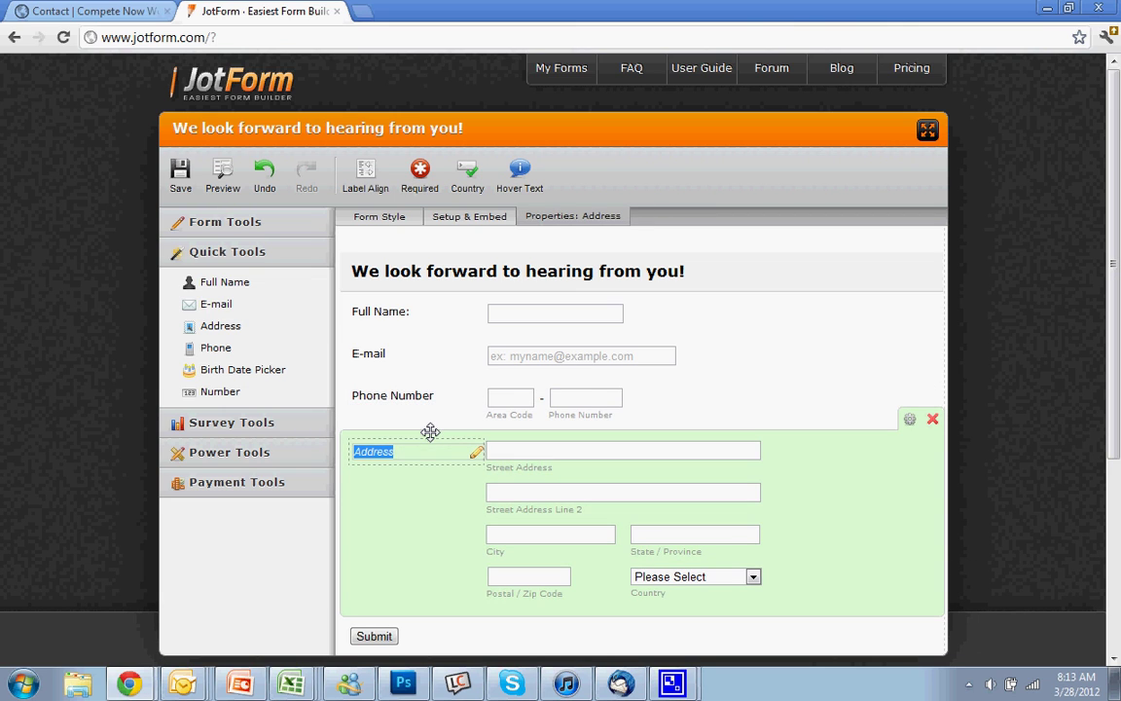
- Add a PayPal payment field, then close its setup wizard and delete it
{"action": "left_click", "coordinate": [307, 430]}
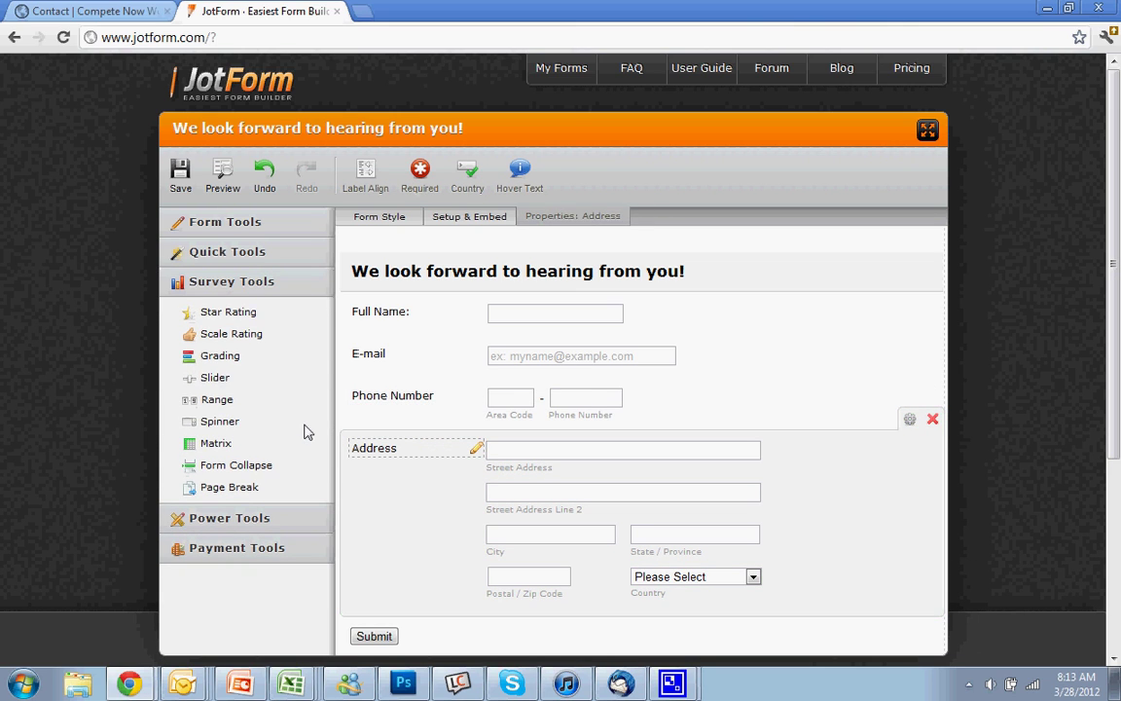
{"action": "left_click", "coordinate": [238, 521]}
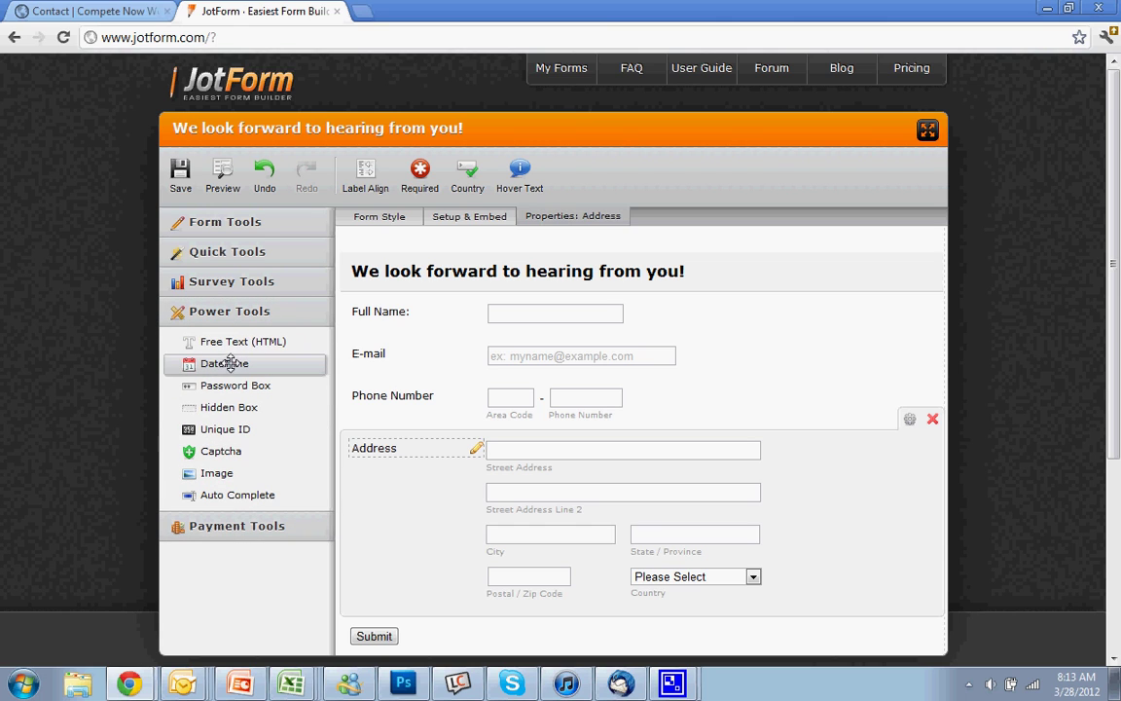
{"action": "left_click", "coordinate": [251, 529]}
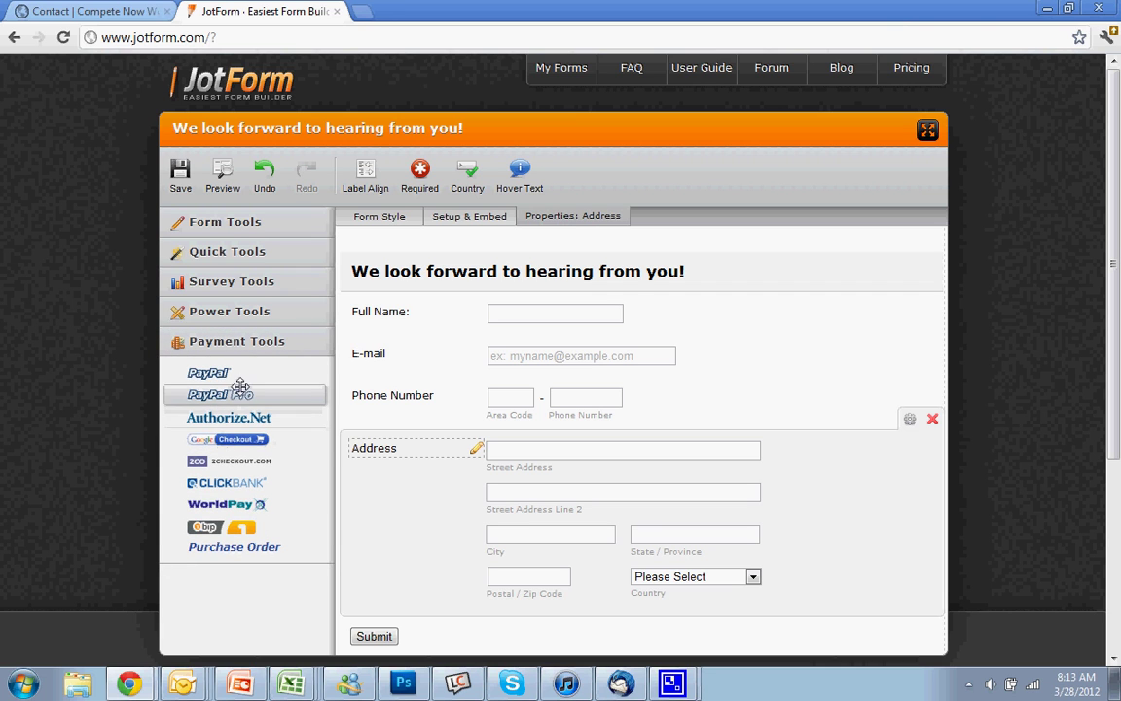
{"action": "left_click_drag", "start_coordinate": [208, 373], "coordinate": [598, 619]}
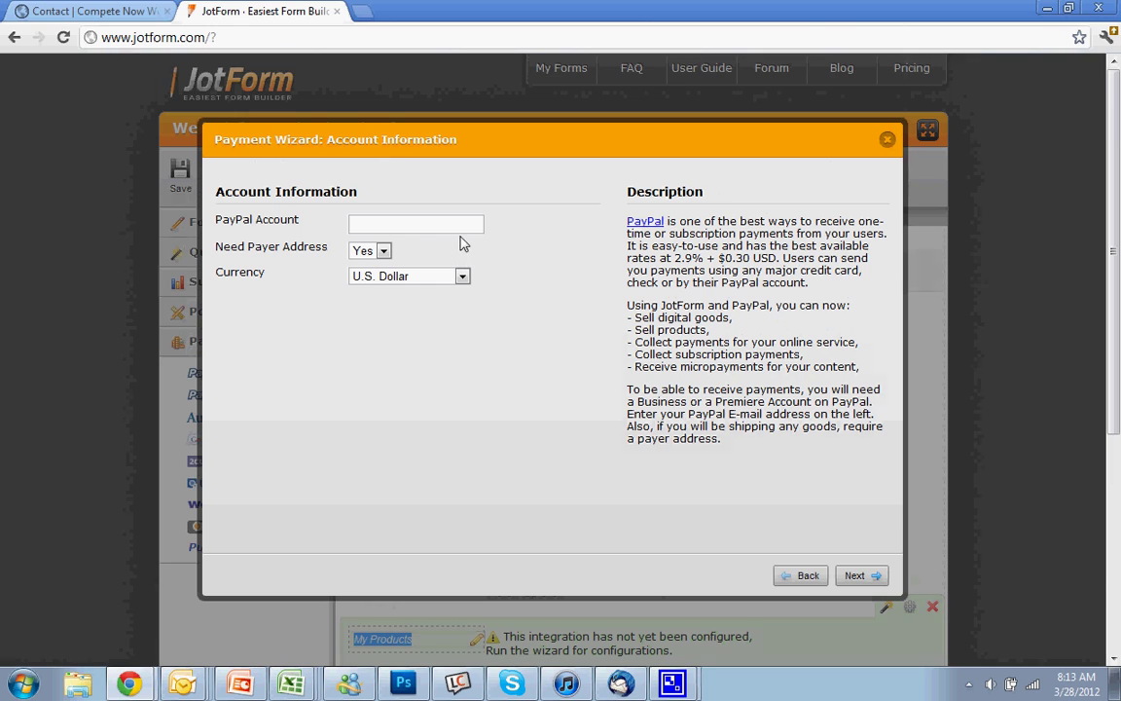
{"action": "left_click", "coordinate": [436, 226]}
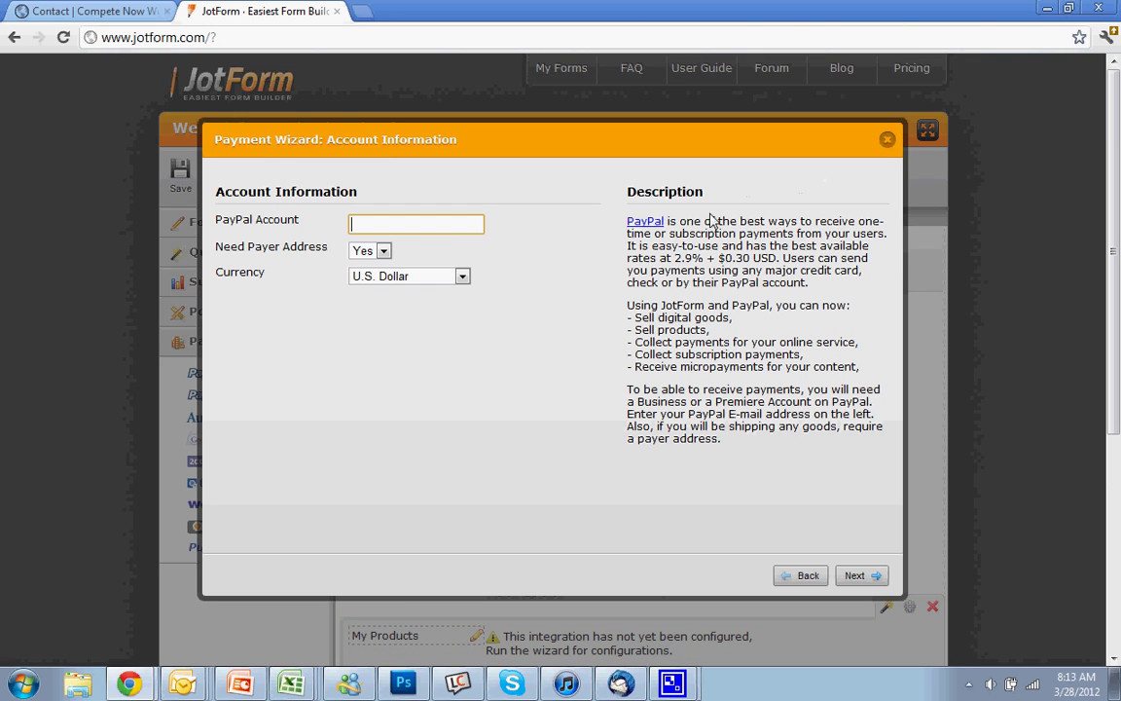
{"action": "left_click", "coordinate": [887, 139]}
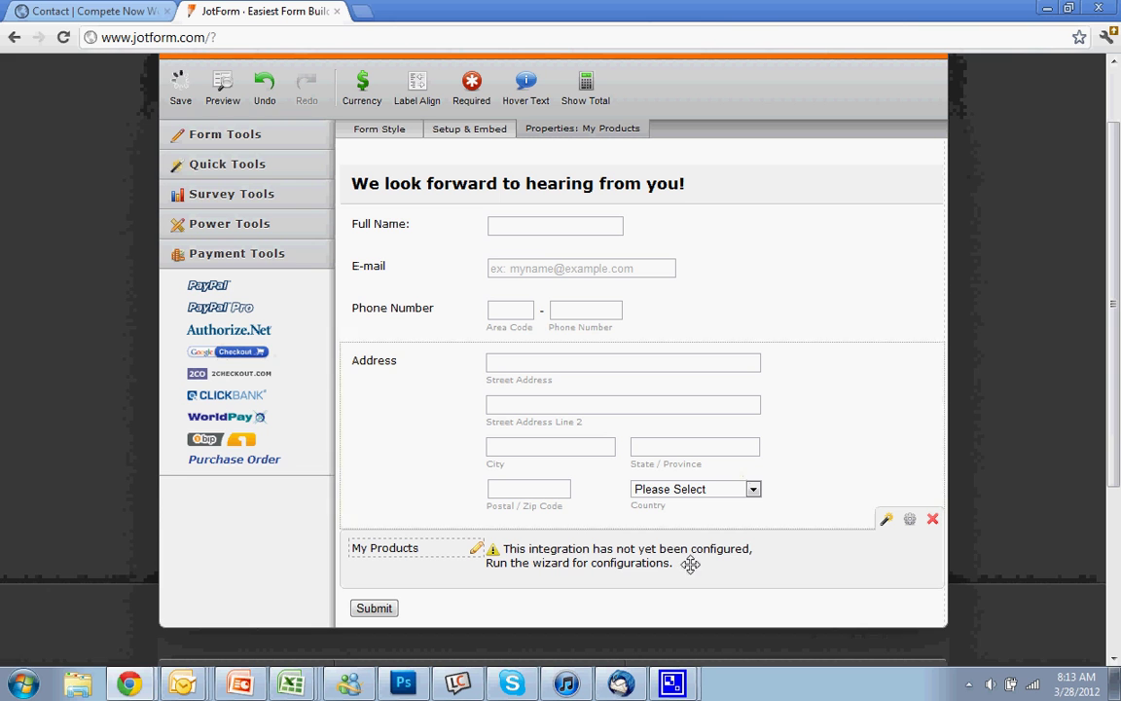
{"action": "left_click_drag", "start_coordinate": [655, 554], "coordinate": [430, 573]}
{"action": "left_click", "coordinate": [934, 519]}
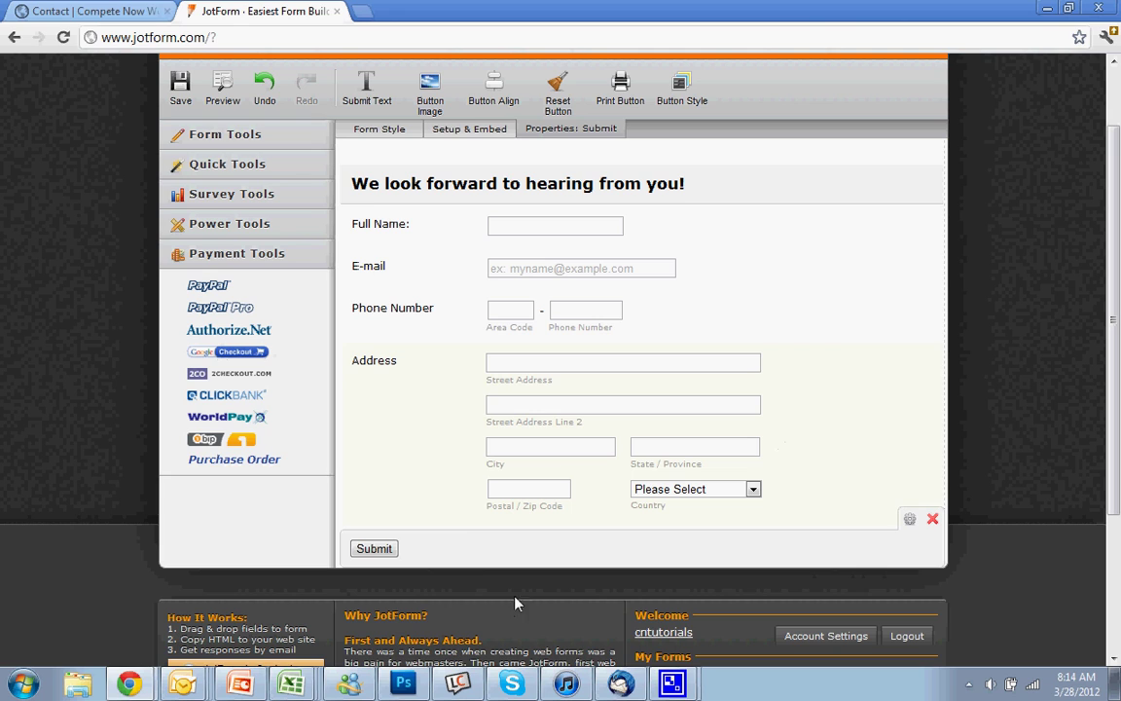
- Inspect the Submit button's properties, leaving its label as 'Submit'
{"action": "left_click", "coordinate": [911, 519]}
{"action": "scroll", "coordinate": [916, 525], "scroll_direction": "down", "scroll_amount": 2}
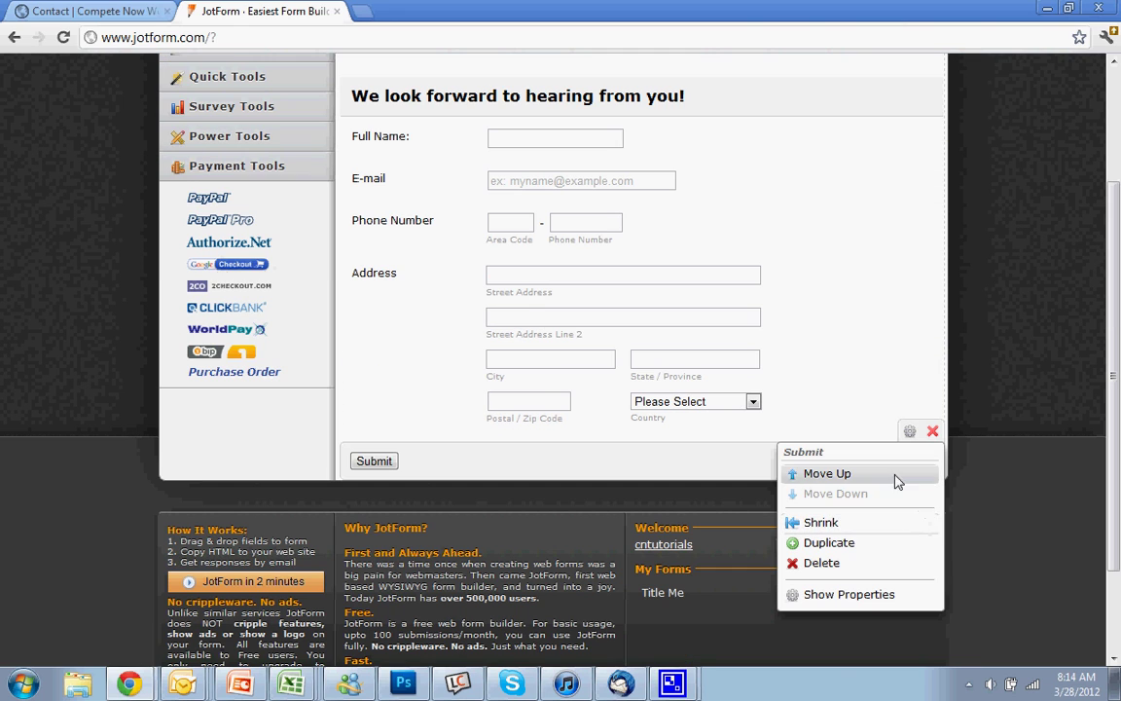
{"action": "left_click", "coordinate": [848, 594]}
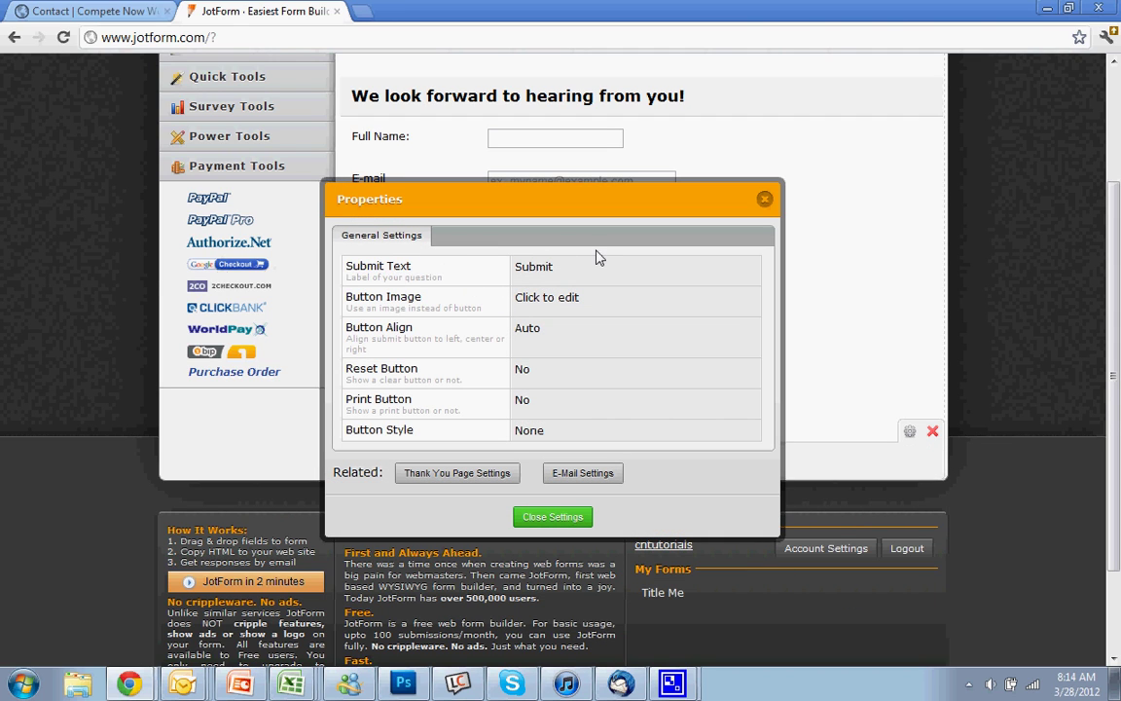
{"action": "left_click", "coordinate": [550, 271]}
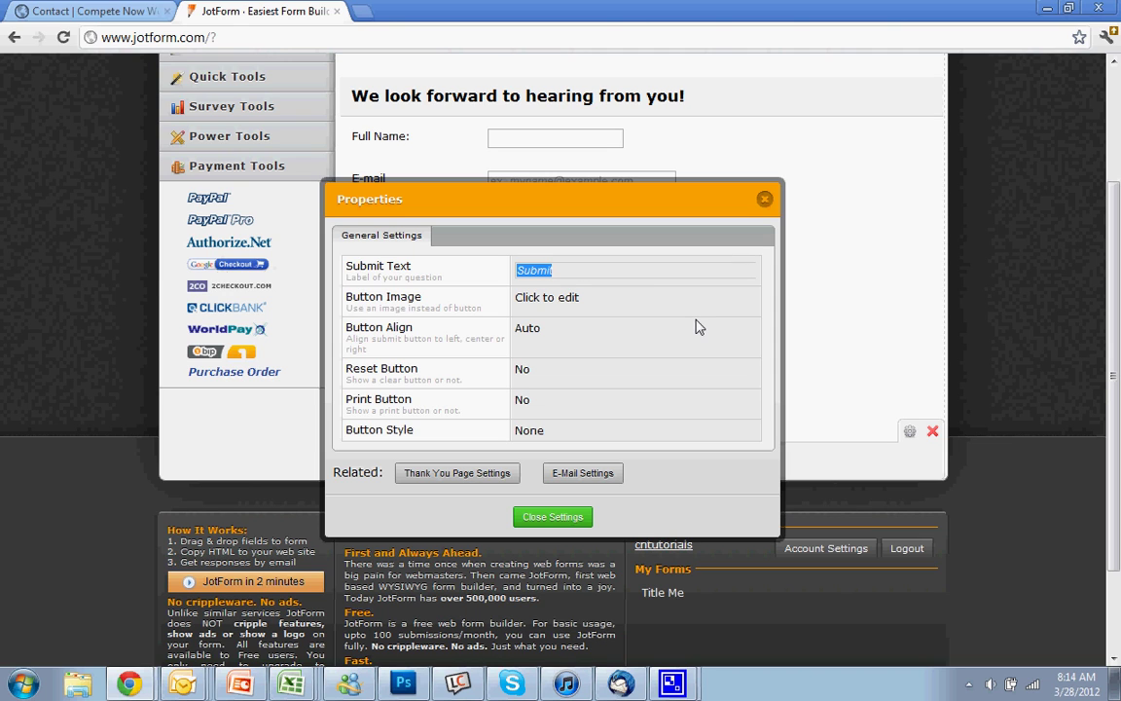
{"action": "left_click", "coordinate": [765, 198]}
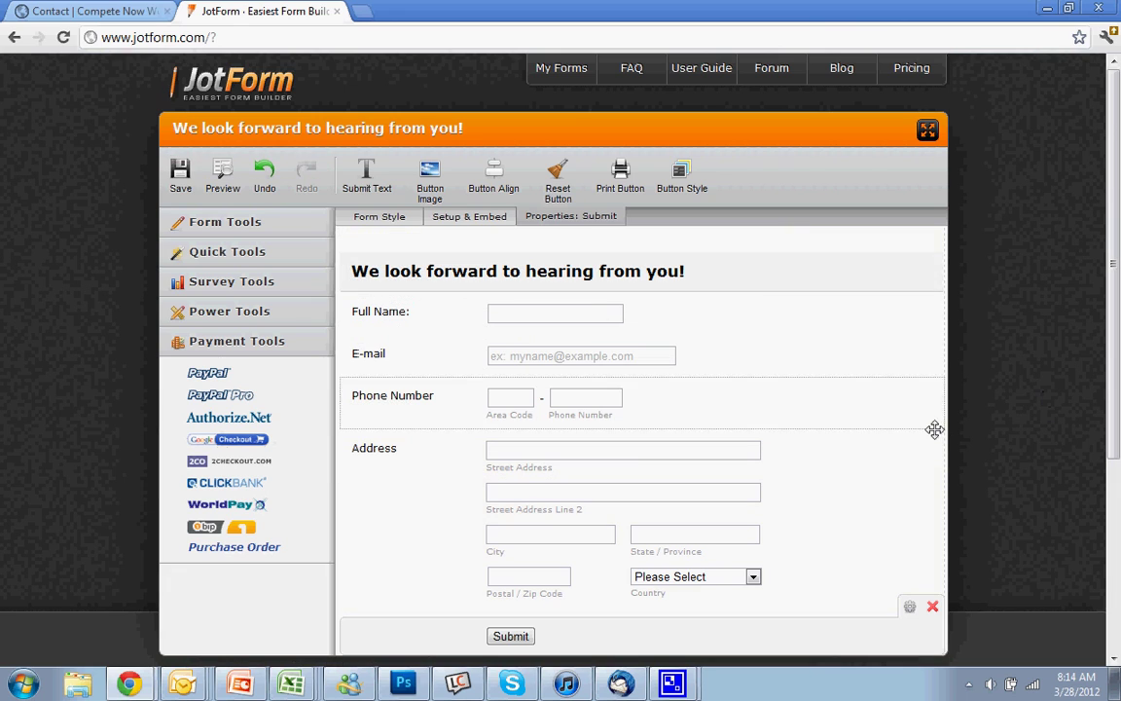
{"action": "left_click", "coordinate": [399, 217]}
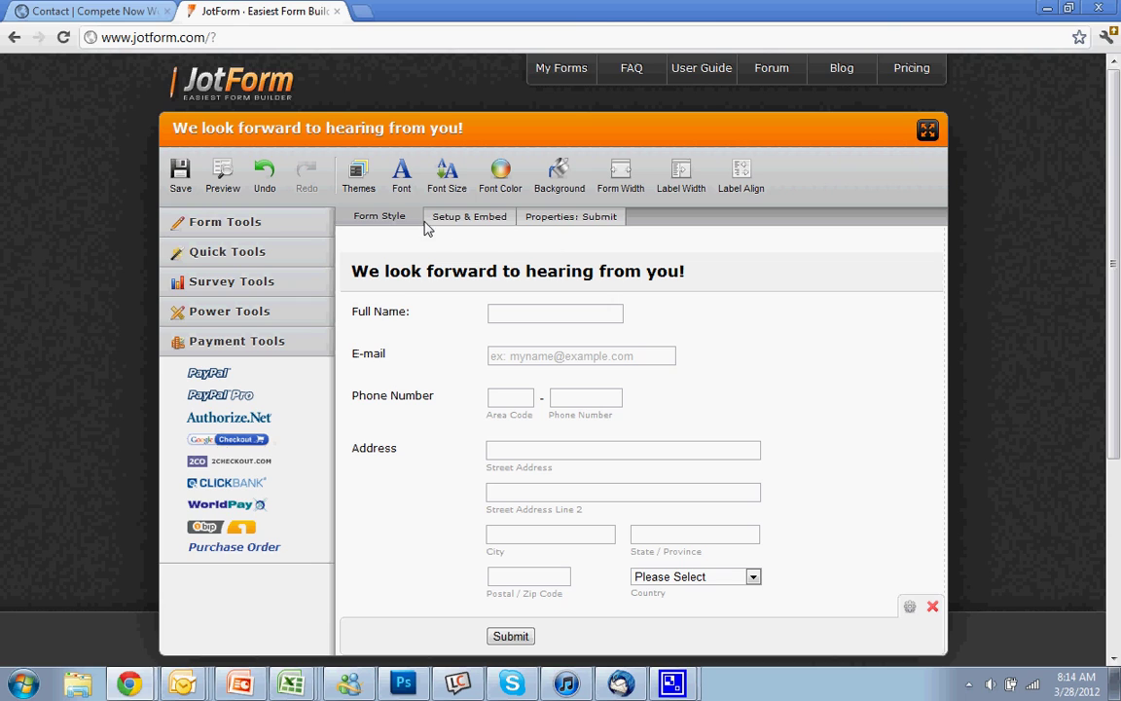
{"action": "left_click", "coordinate": [574, 217]}
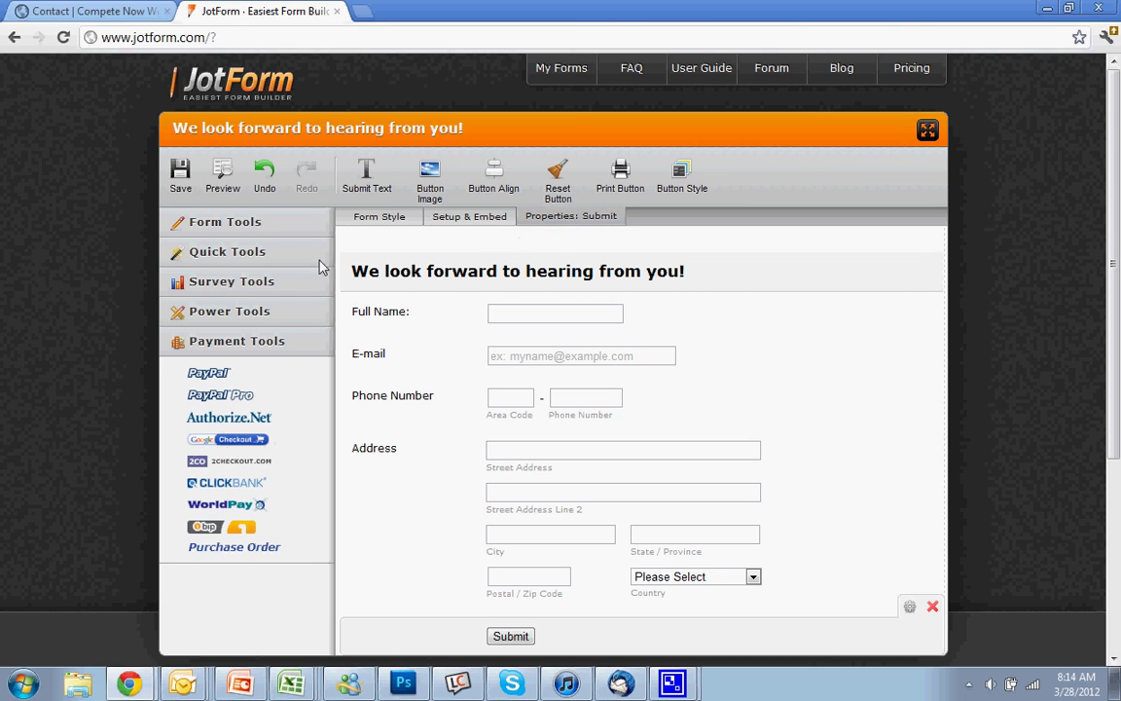
{"action": "left_click", "coordinate": [224, 222]}
- Bring up the form's setup options and its list of email alerts
{"action": "left_click", "coordinate": [463, 310]}
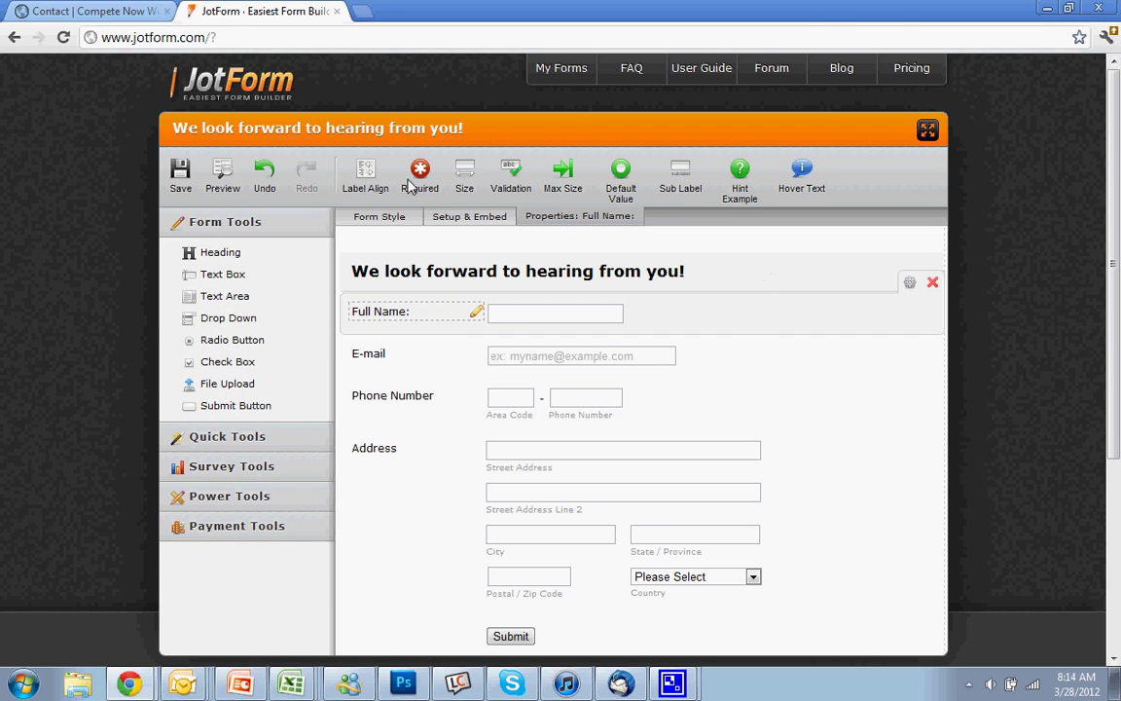
{"action": "left_click", "coordinate": [460, 218]}
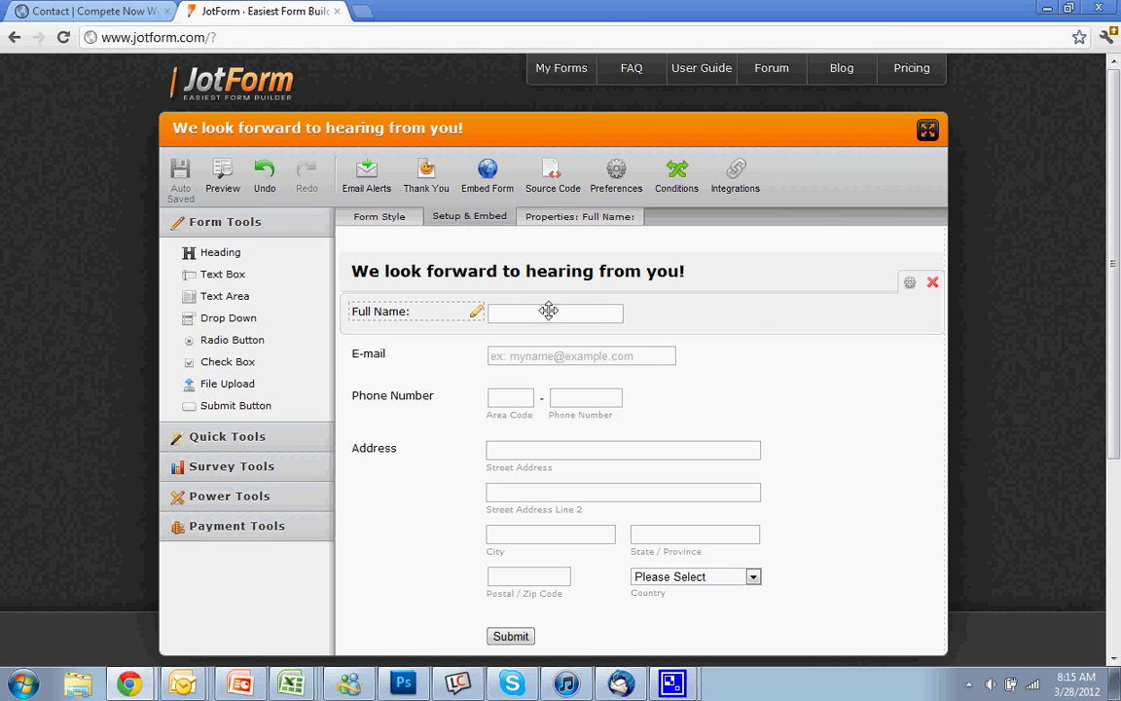
{"action": "left_click", "coordinate": [368, 187]}
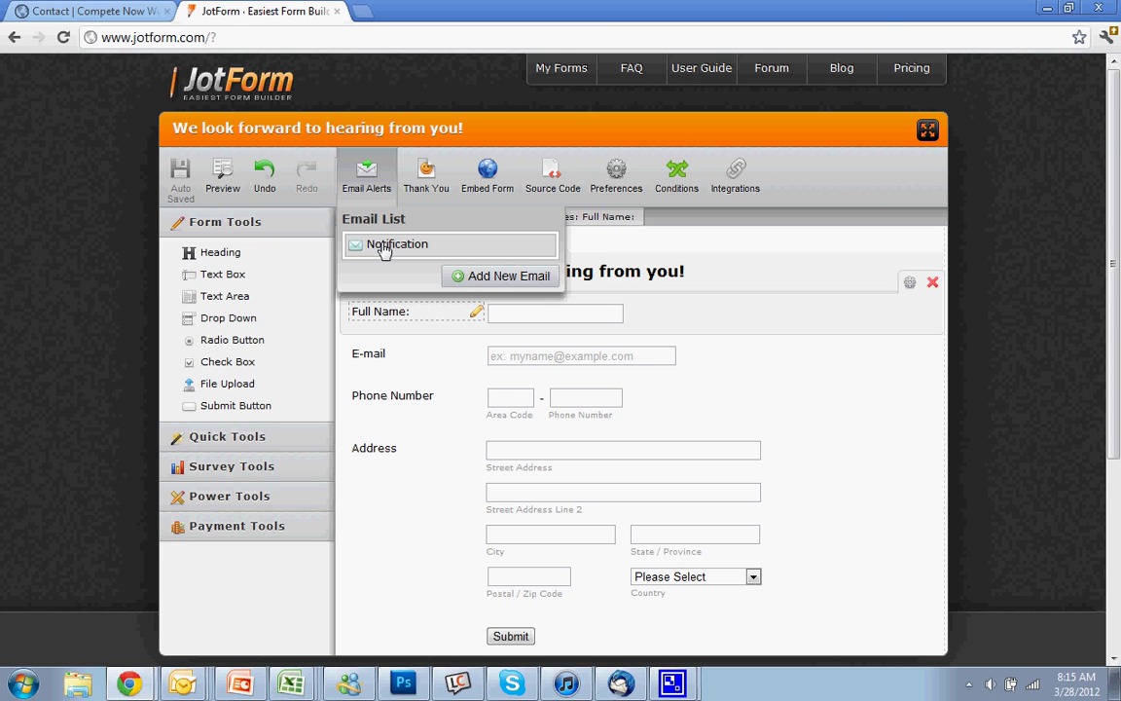
- Start a second notification, clear its recipient, and discard it without saving
{"action": "left_click", "coordinate": [501, 277]}
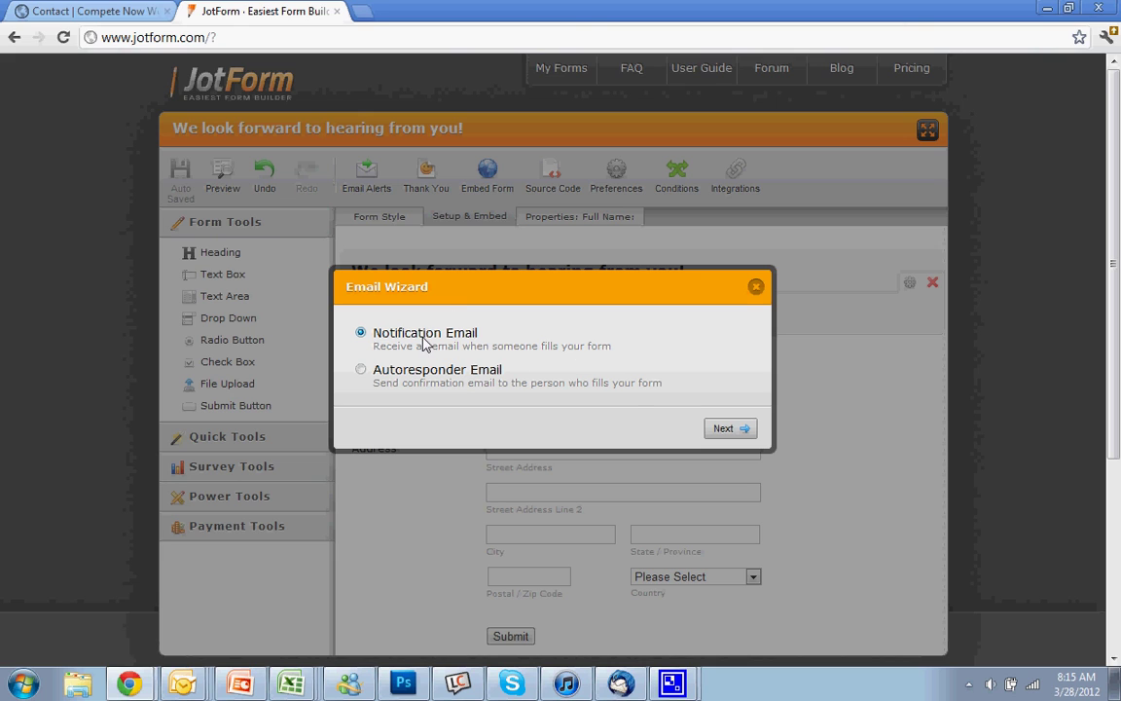
{"action": "left_click", "coordinate": [734, 438]}
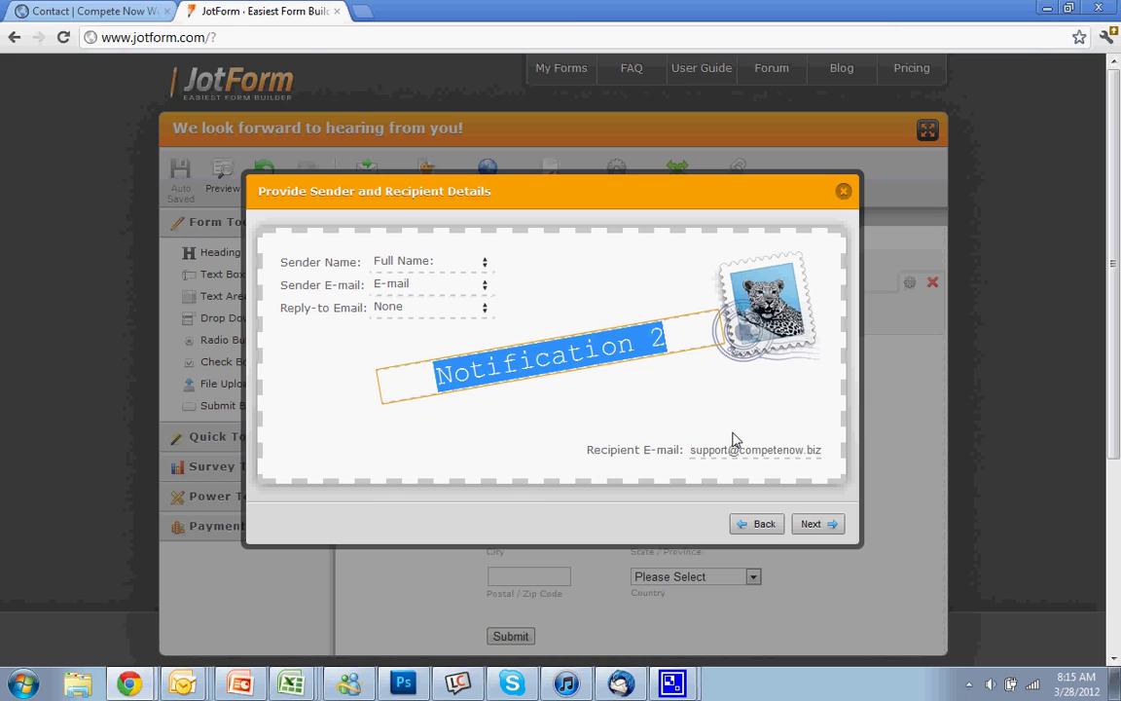
{"action": "left_click", "coordinate": [724, 450]}
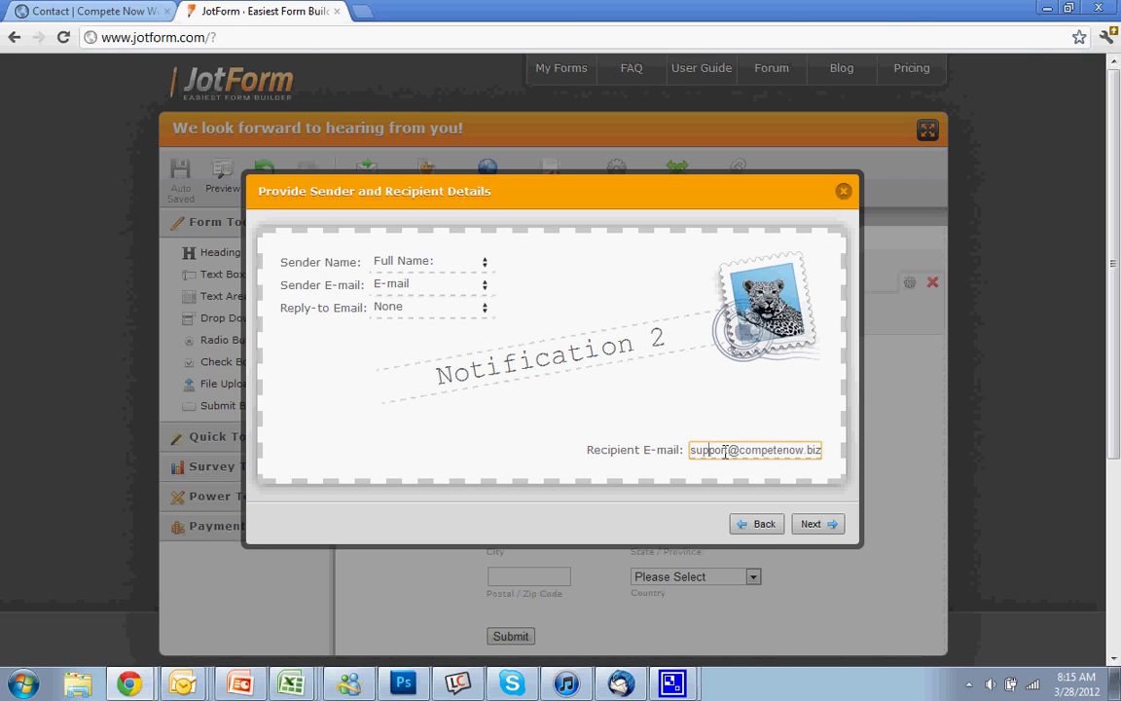
{"action": "left_click_drag", "start_coordinate": [692, 447], "coordinate": [833, 449]}
{"action": "key", "text": "Delete"}
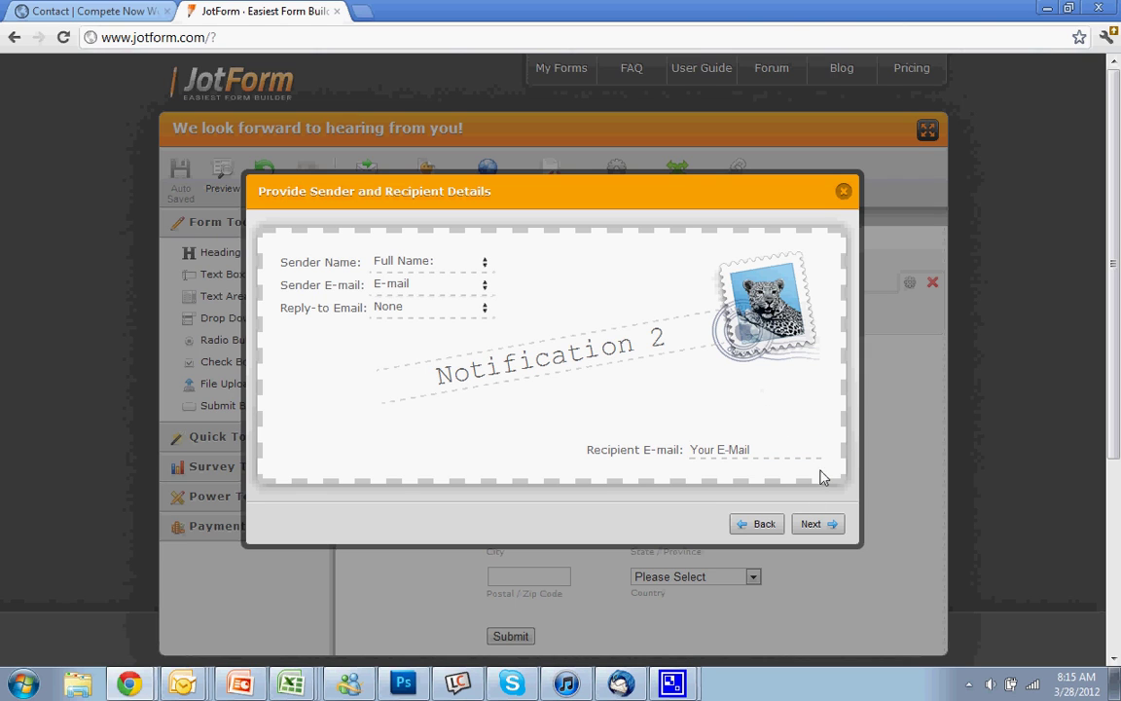
{"action": "left_click", "coordinate": [815, 523]}
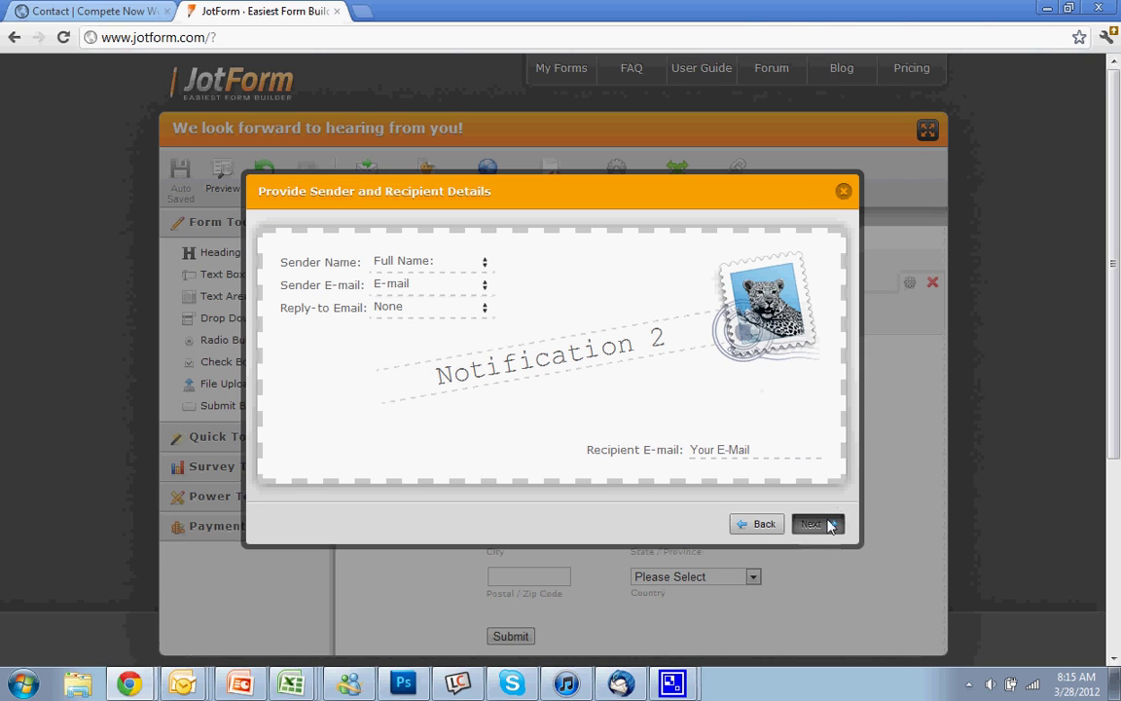
{"action": "left_click", "coordinate": [843, 191]}
{"action": "left_click", "coordinate": [366, 180]}
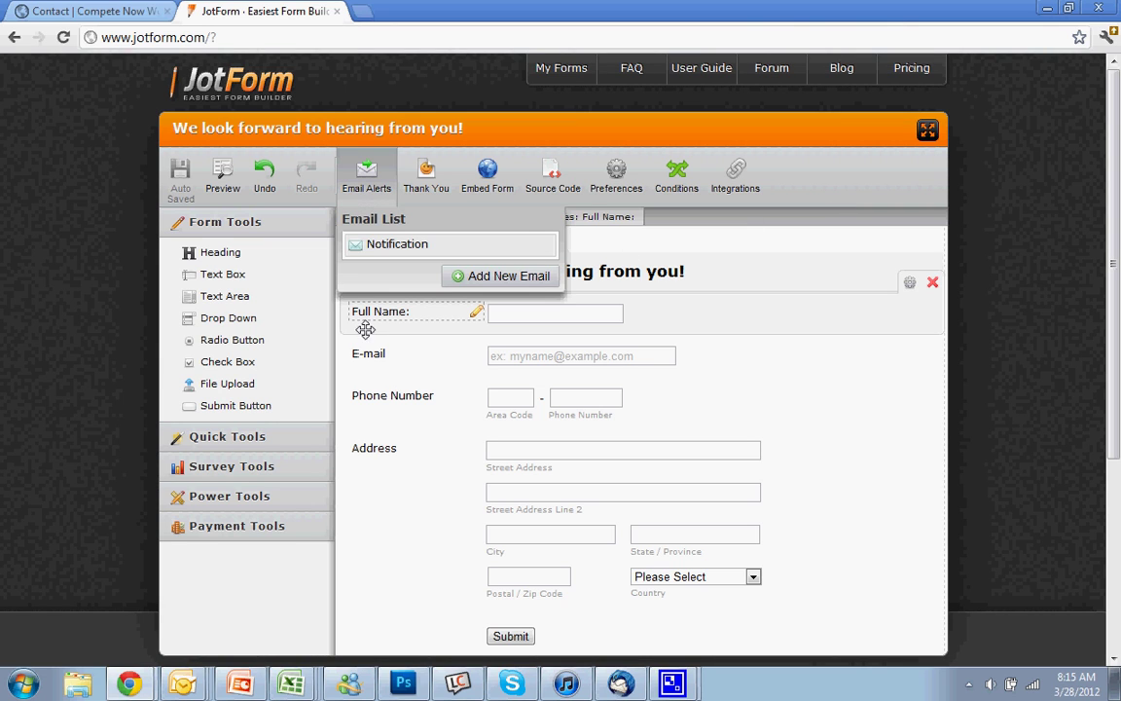
- Add an autoresponder from sender 'Compete Now' to the form's E-mail field address
{"action": "left_click", "coordinate": [465, 275]}
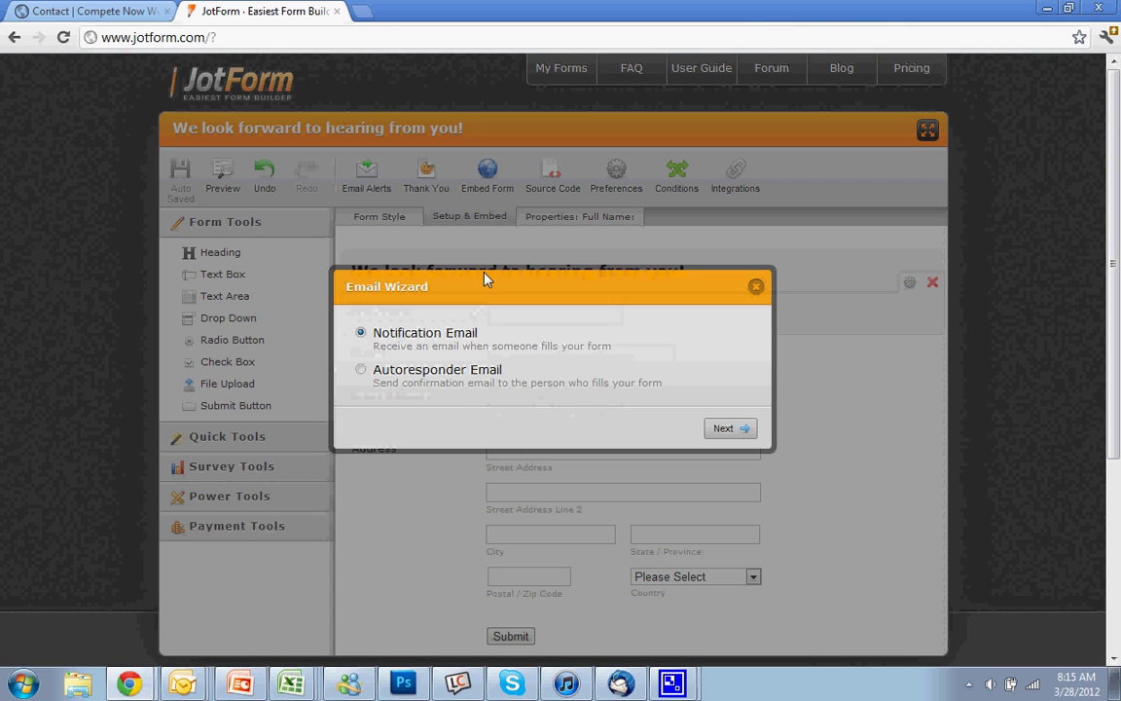
{"action": "left_click", "coordinate": [361, 371]}
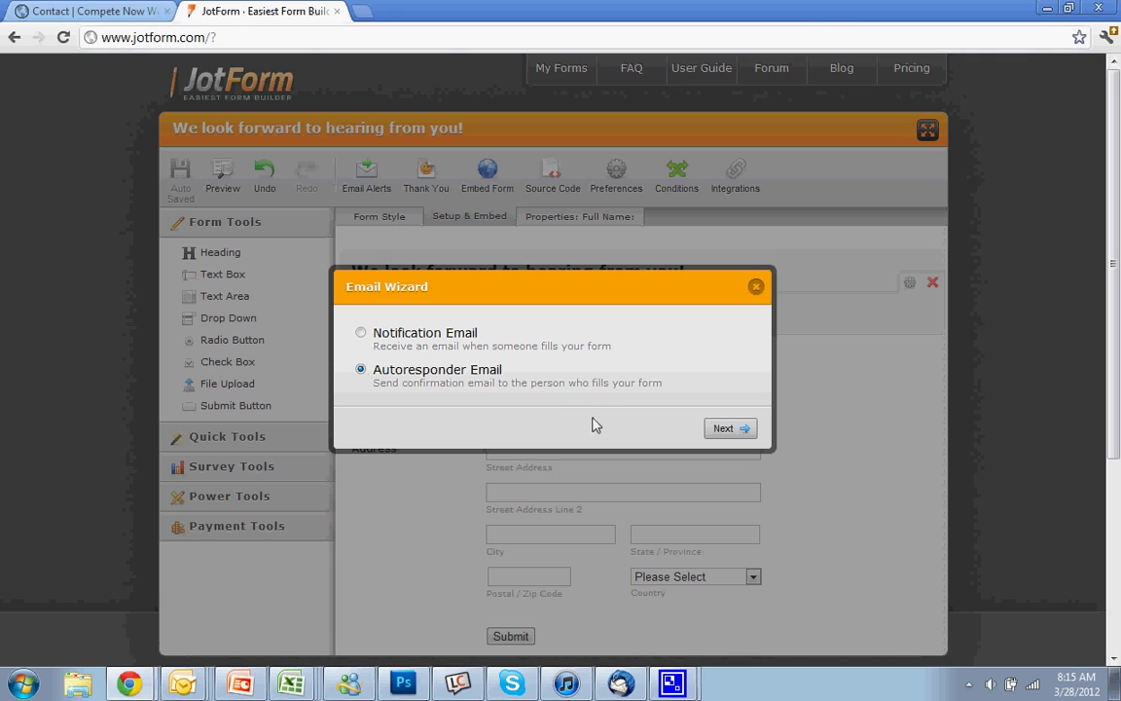
{"action": "left_click", "coordinate": [722, 428]}
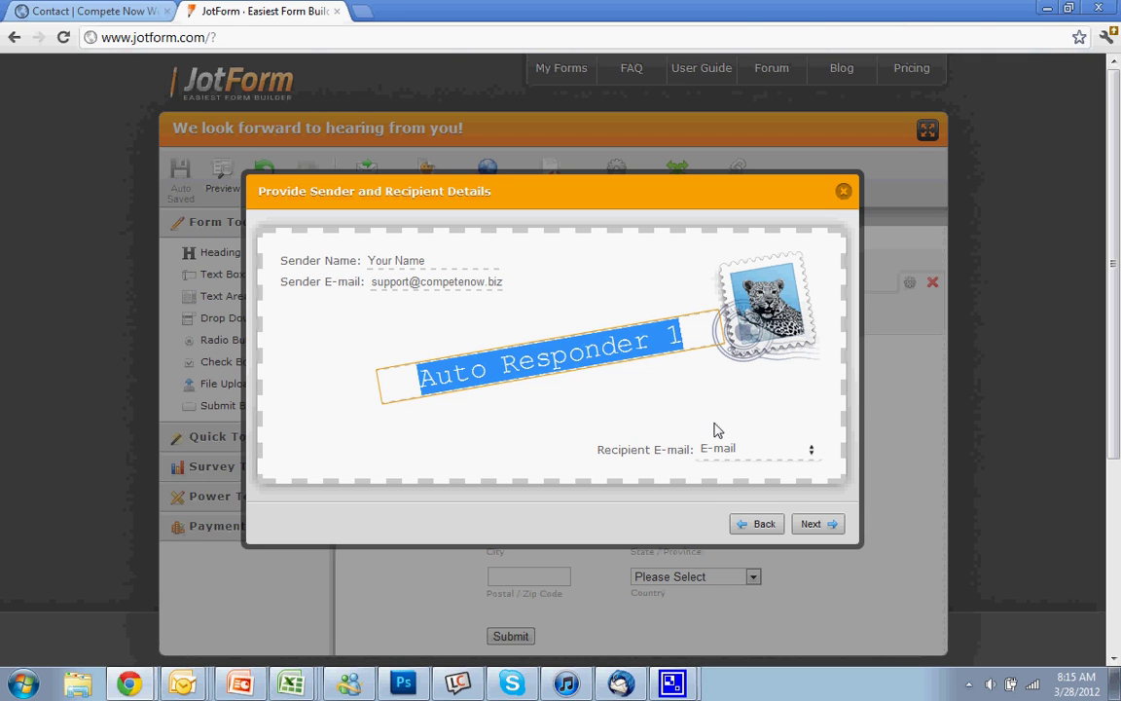
{"action": "left_click", "coordinate": [430, 259]}
{"action": "type", "text": "Compete Now"}
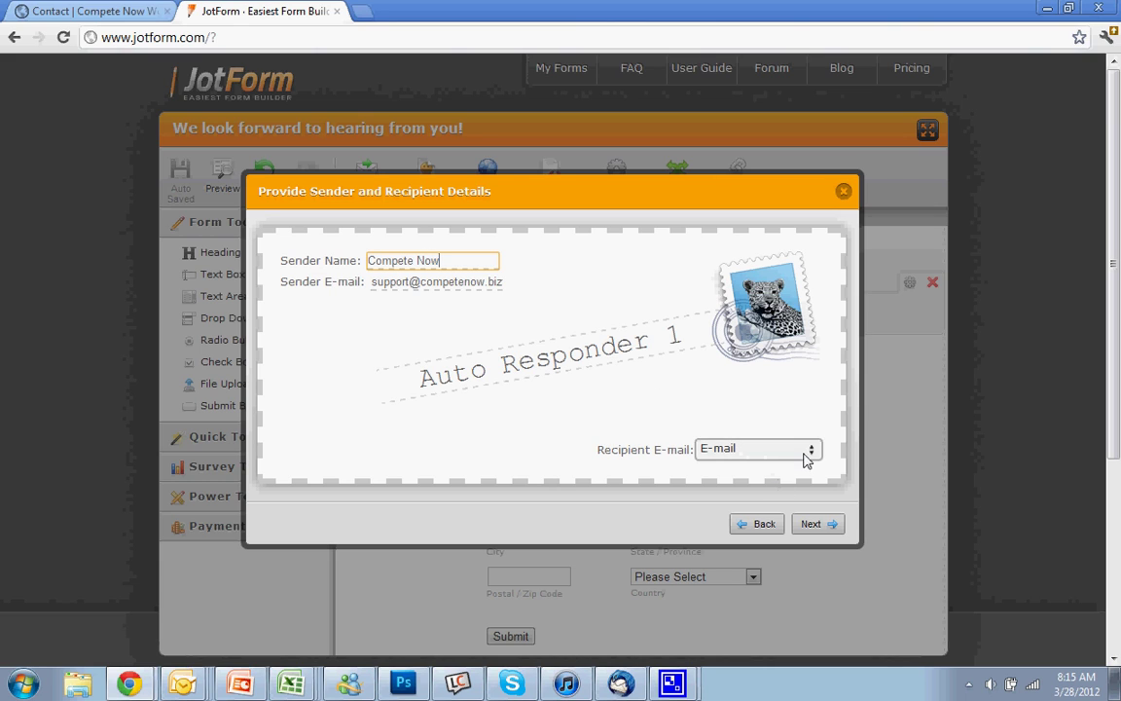
{"action": "left_click", "coordinate": [770, 454]}
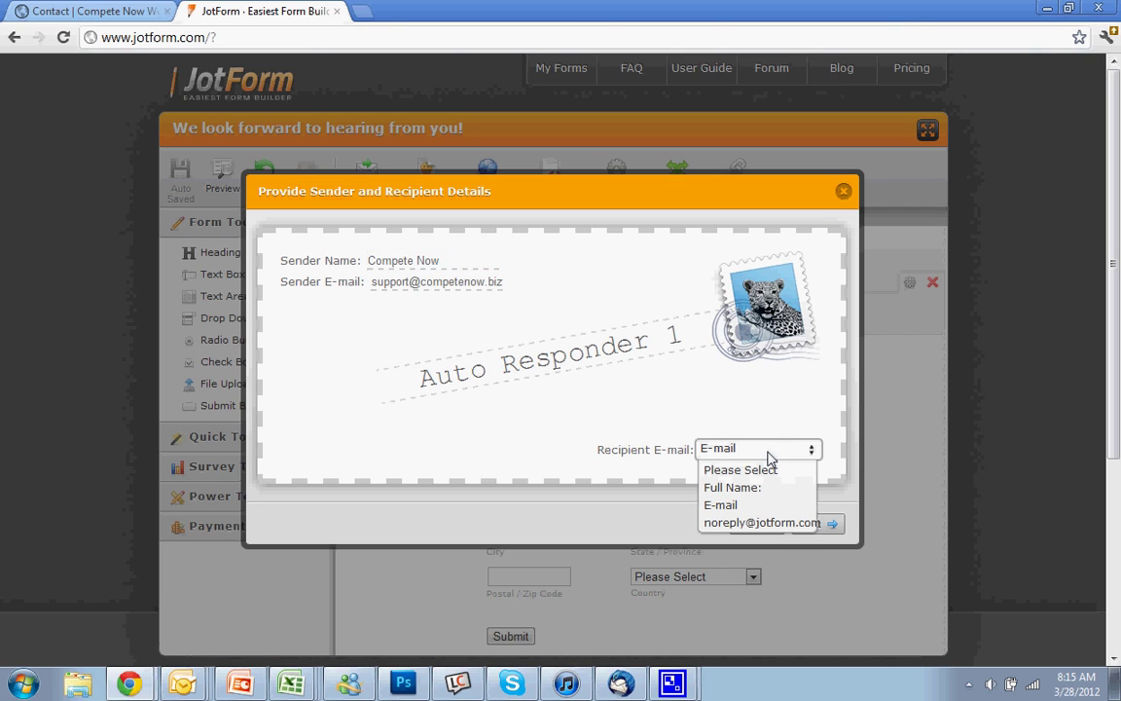
{"action": "left_click", "coordinate": [769, 454]}
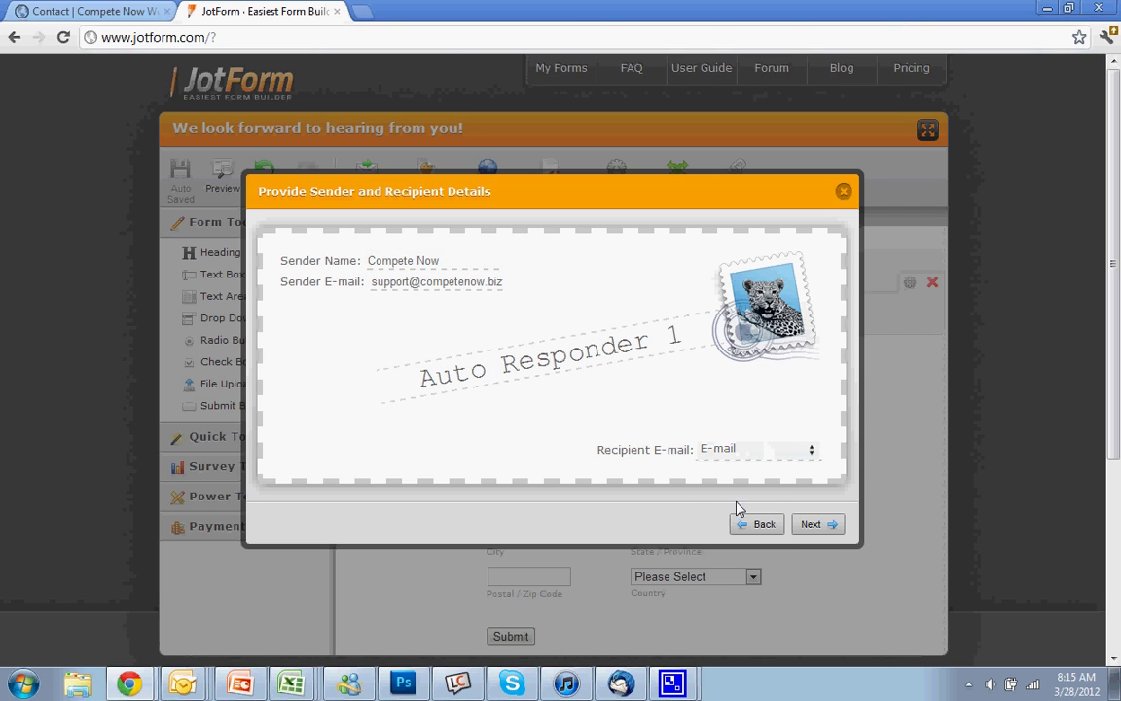
{"action": "left_click", "coordinate": [822, 526]}
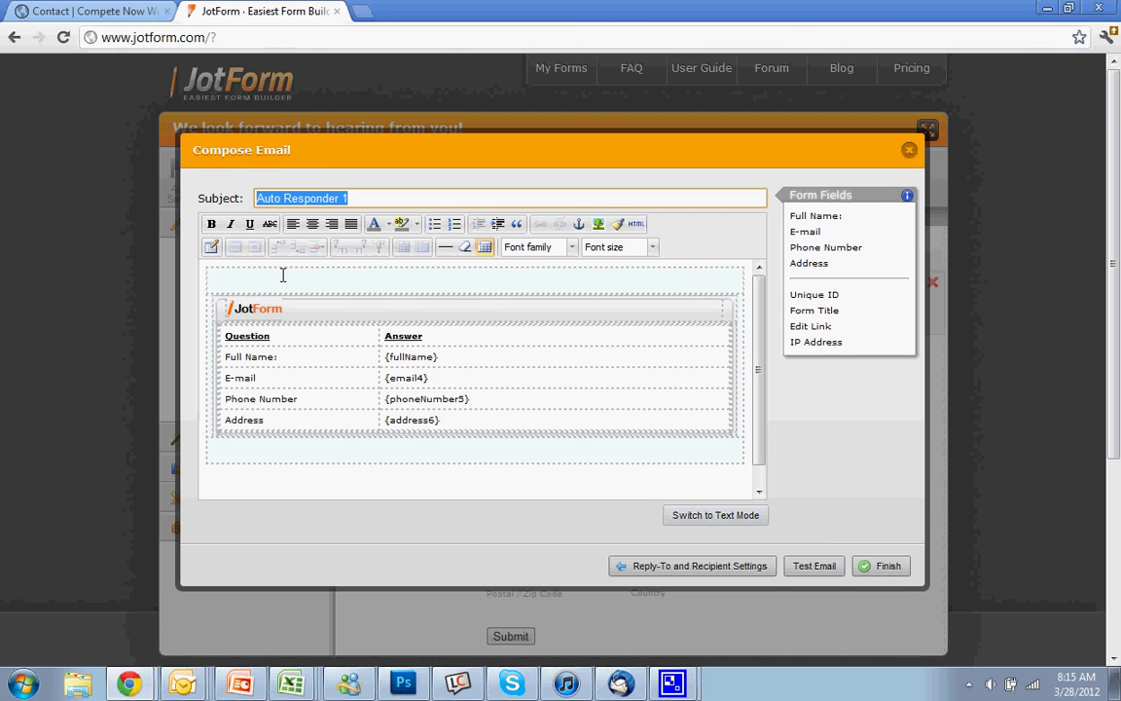
- Change the autoresponder subject to 'Thank You For Your Submission' and close the composer
{"action": "left_click", "coordinate": [362, 199]}
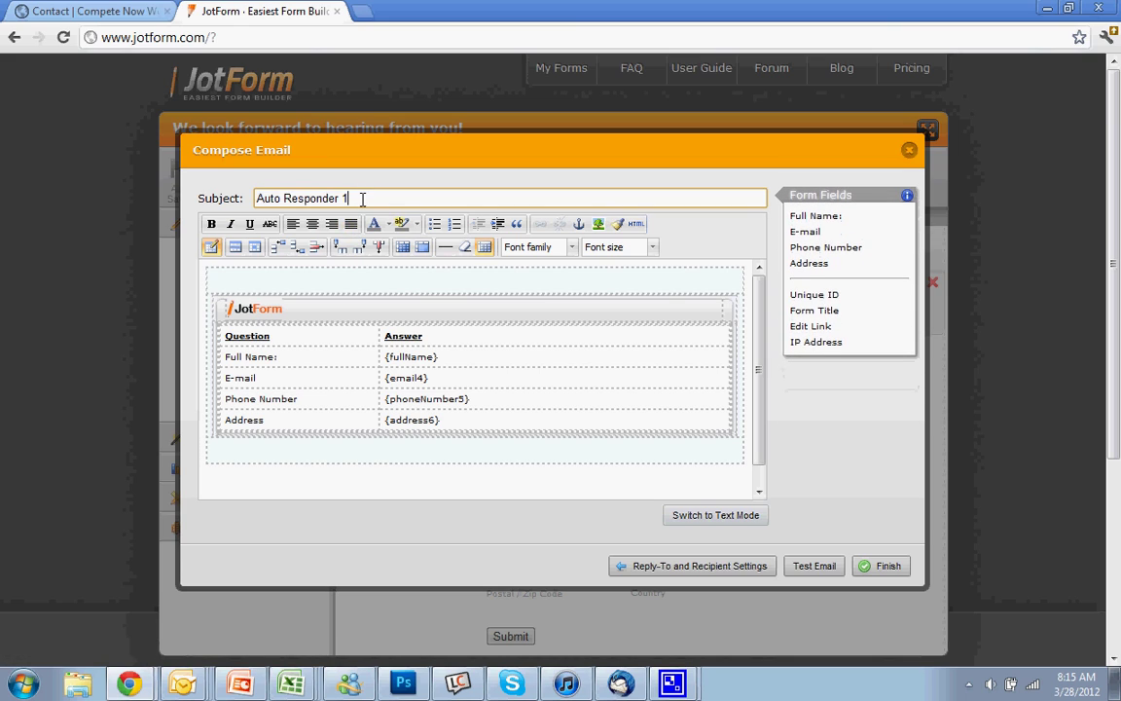
{"action": "left_click_drag", "start_coordinate": [362, 198], "coordinate": [226, 192]}
{"action": "type", "text": "Thank You For Your Submission"}
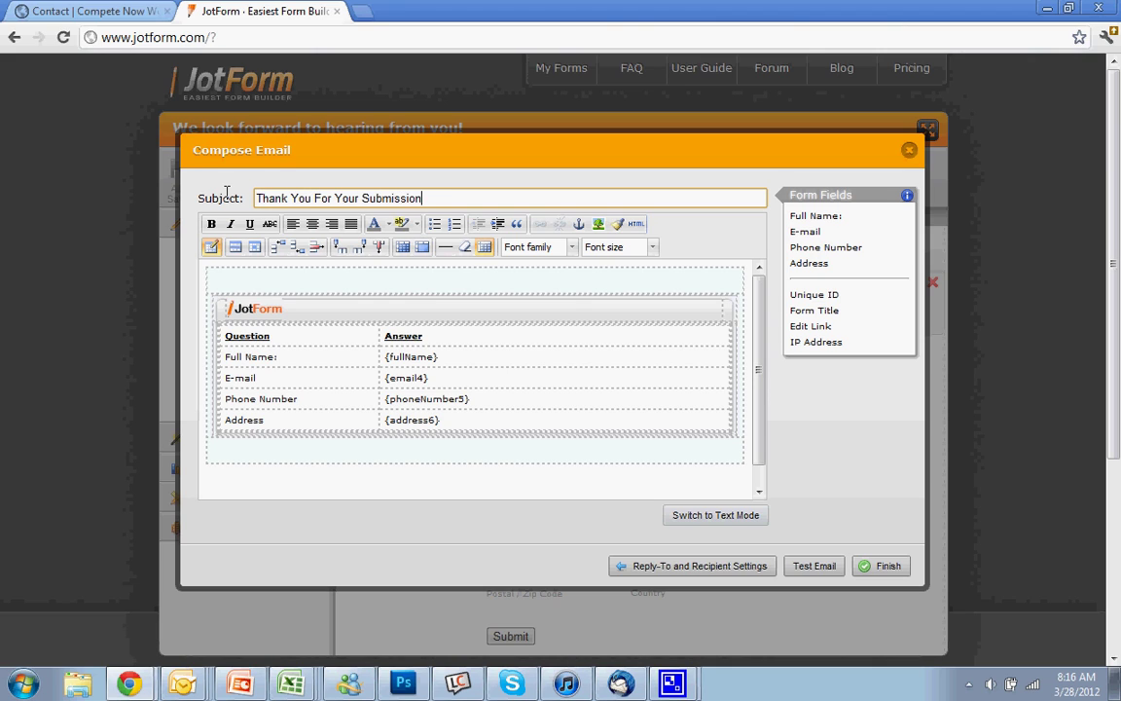
{"action": "left_click", "coordinate": [369, 285]}
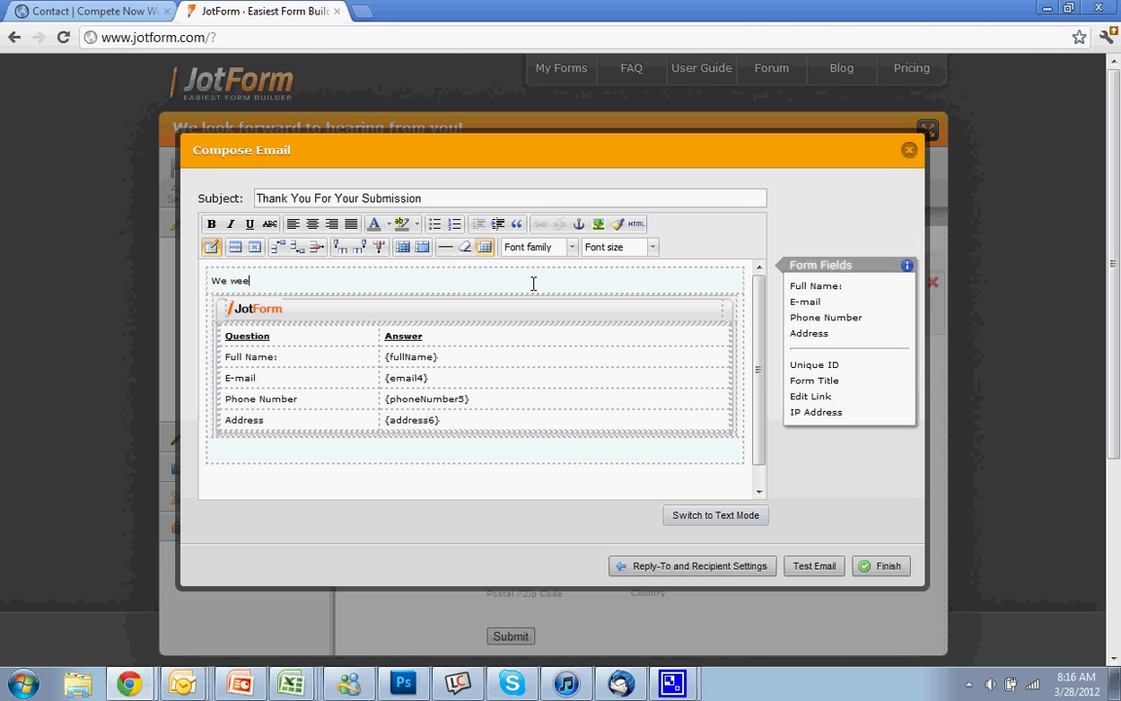
{"action": "left_click", "coordinate": [908, 151]}
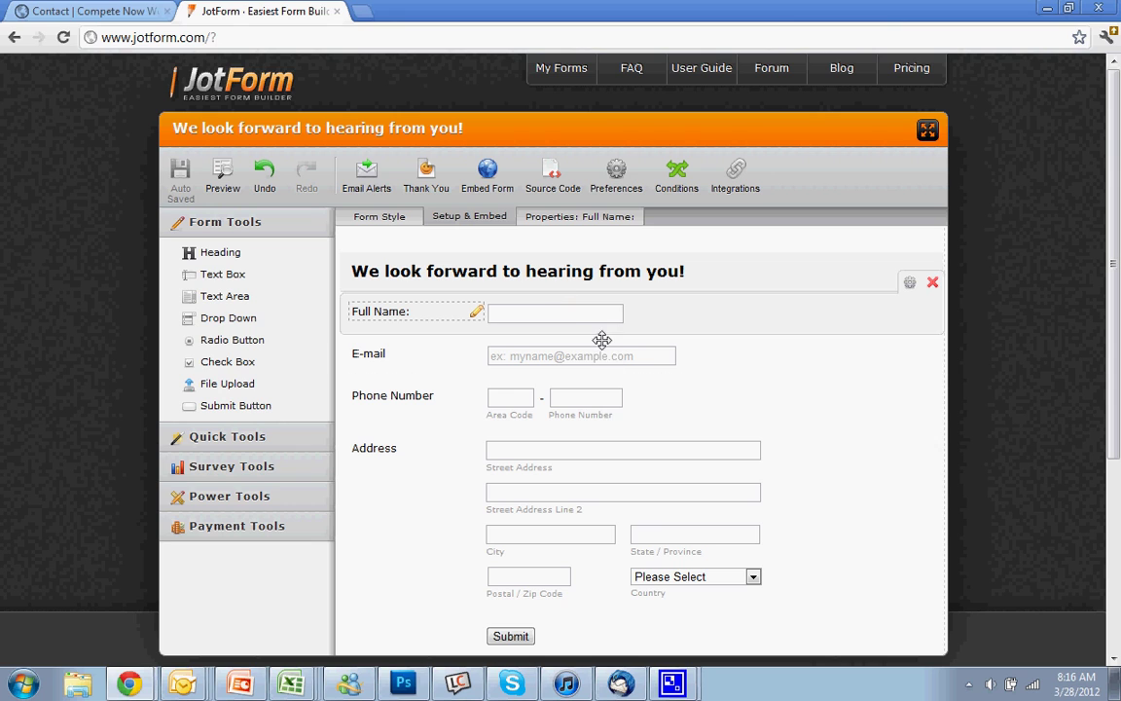
- Use the 'Thank You! Your submission has been received.' message after submission
{"action": "left_click", "coordinate": [429, 179]}
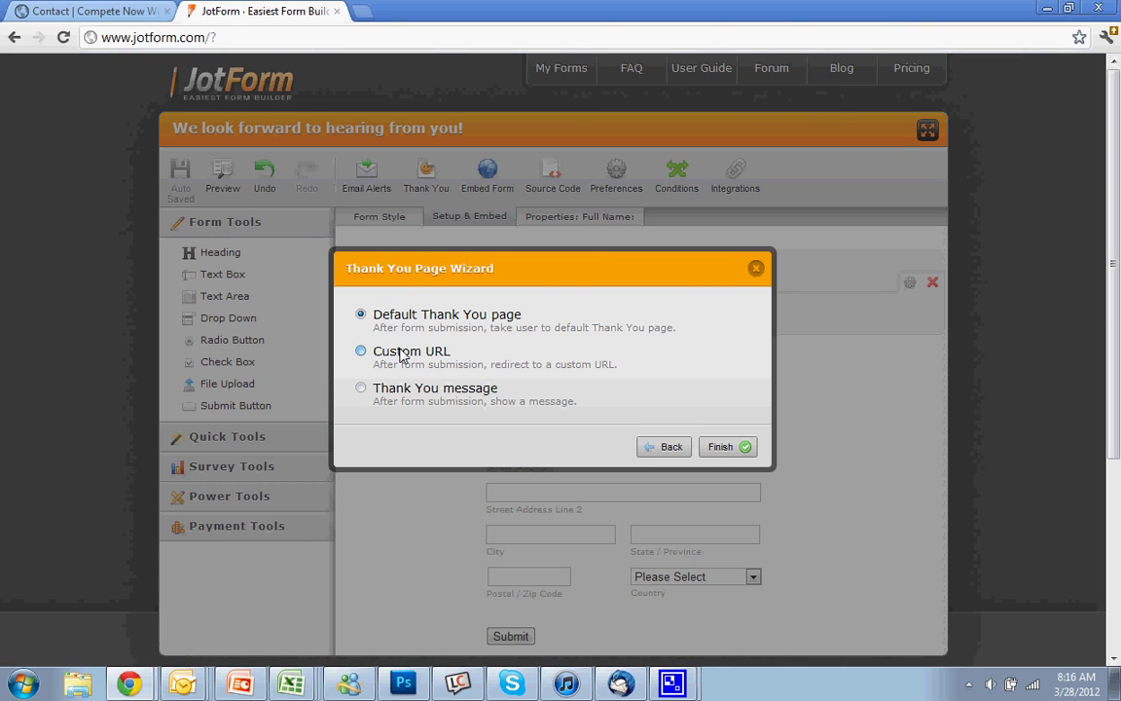
{"action": "left_click", "coordinate": [360, 352]}
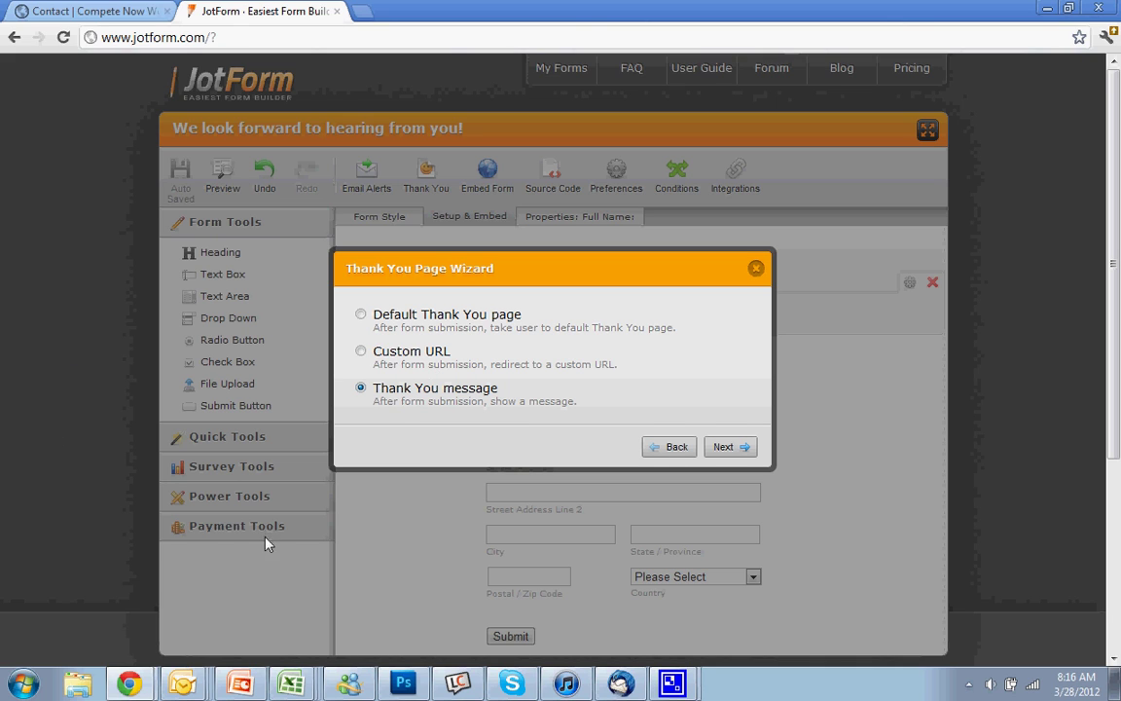
{"action": "left_click", "coordinate": [720, 448]}
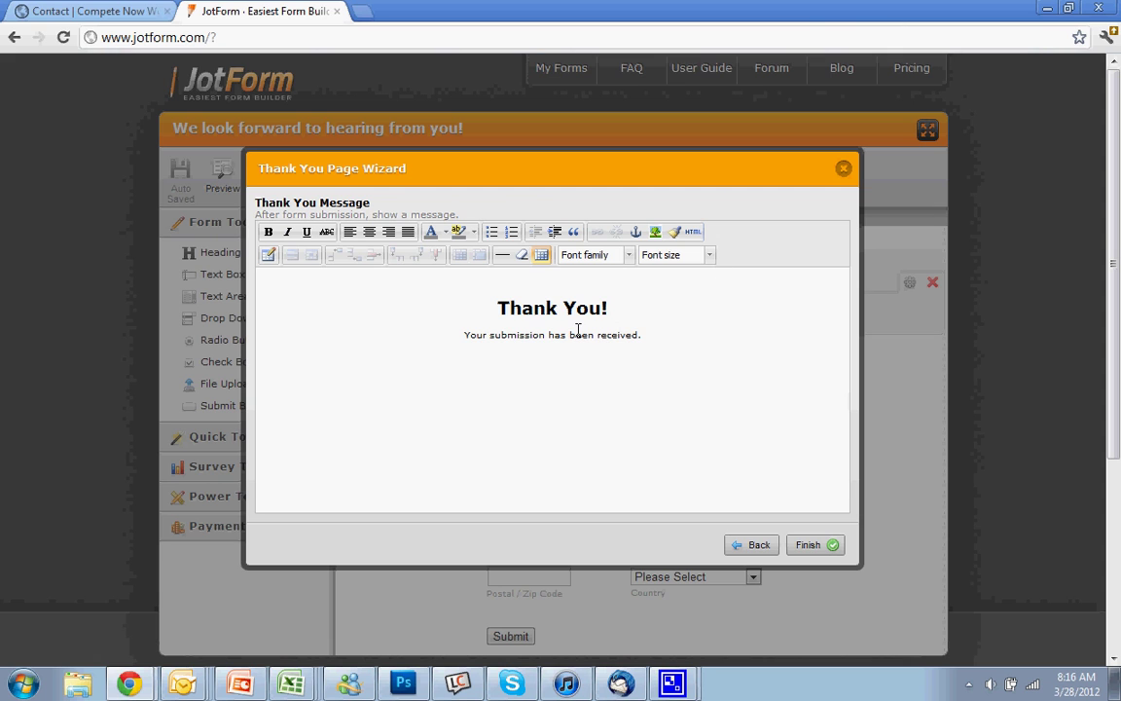
{"action": "left_click", "coordinate": [843, 169]}
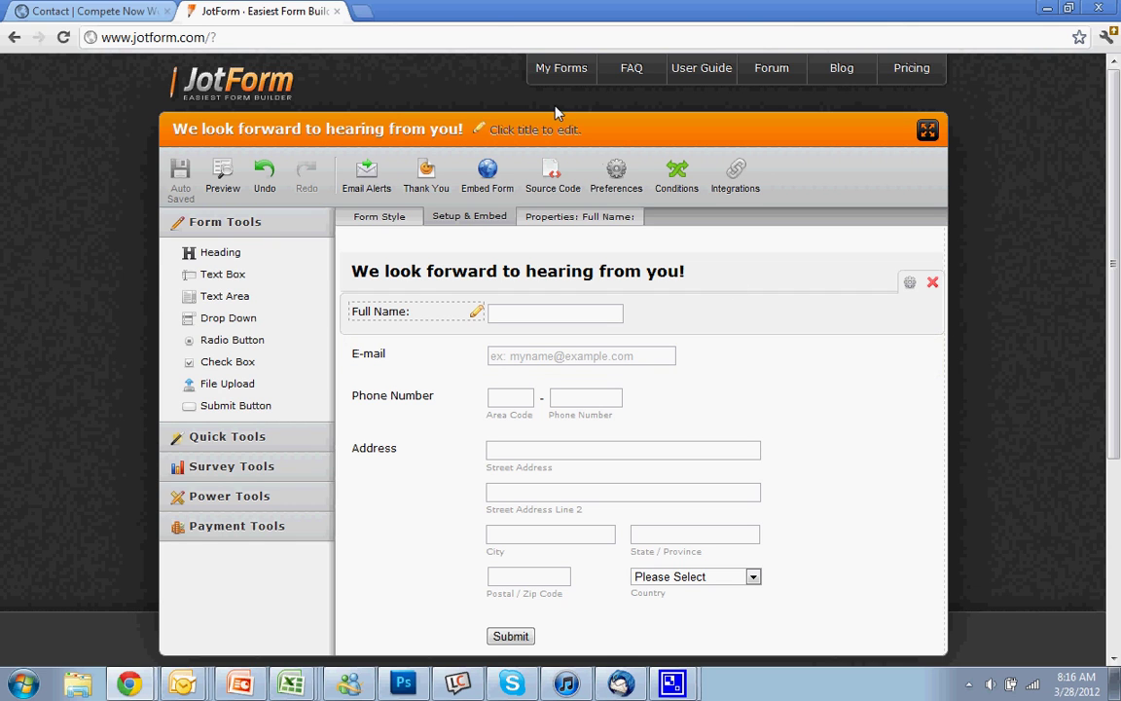
- Open the WordPress Contact page for editing
{"action": "left_click", "coordinate": [148, 10]}
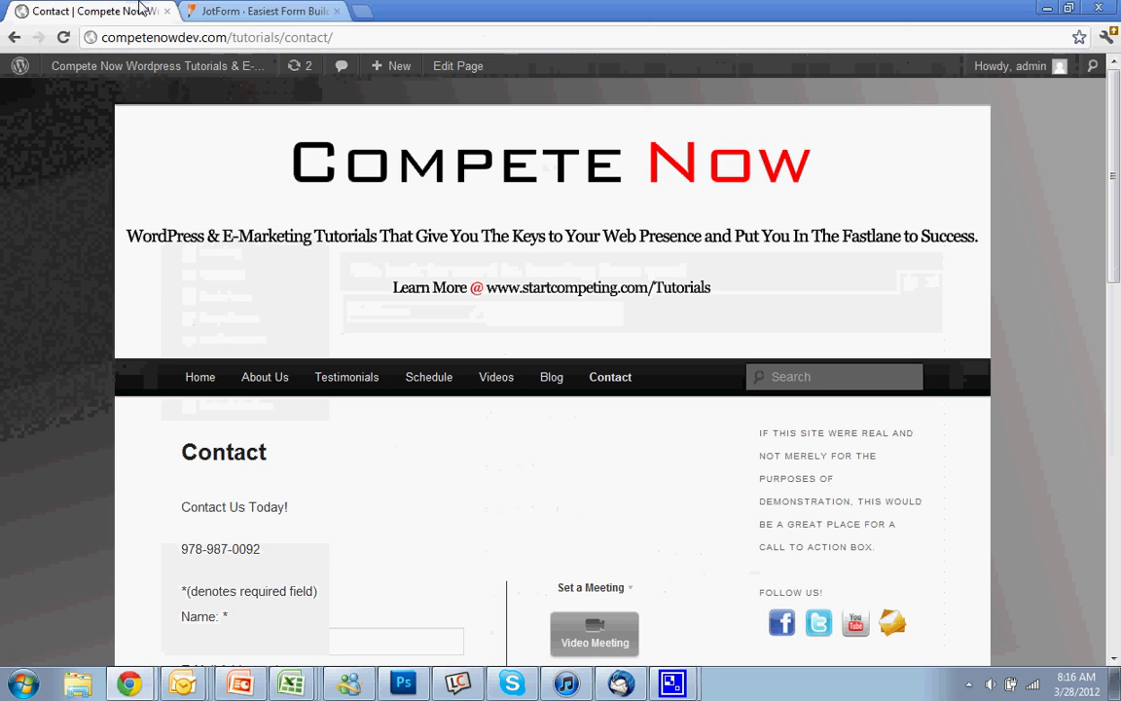
{"action": "scroll", "coordinate": [631, 428], "scroll_direction": "down", "scroll_amount": 5}
{"action": "scroll", "coordinate": [633, 452], "scroll_direction": "up", "scroll_amount": 5}
{"action": "scroll", "coordinate": [633, 453], "scroll_direction": "down", "scroll_amount": 15}
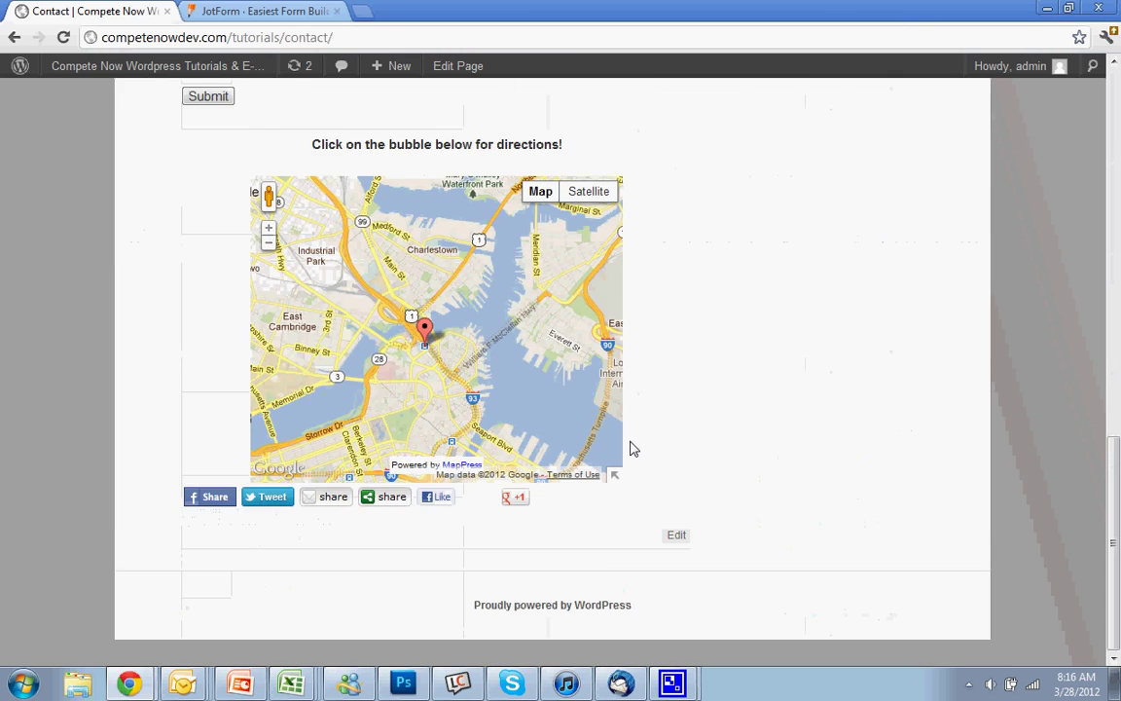
{"action": "scroll", "coordinate": [633, 449], "scroll_direction": "up", "scroll_amount": 15}
{"action": "left_click", "coordinate": [477, 68]}
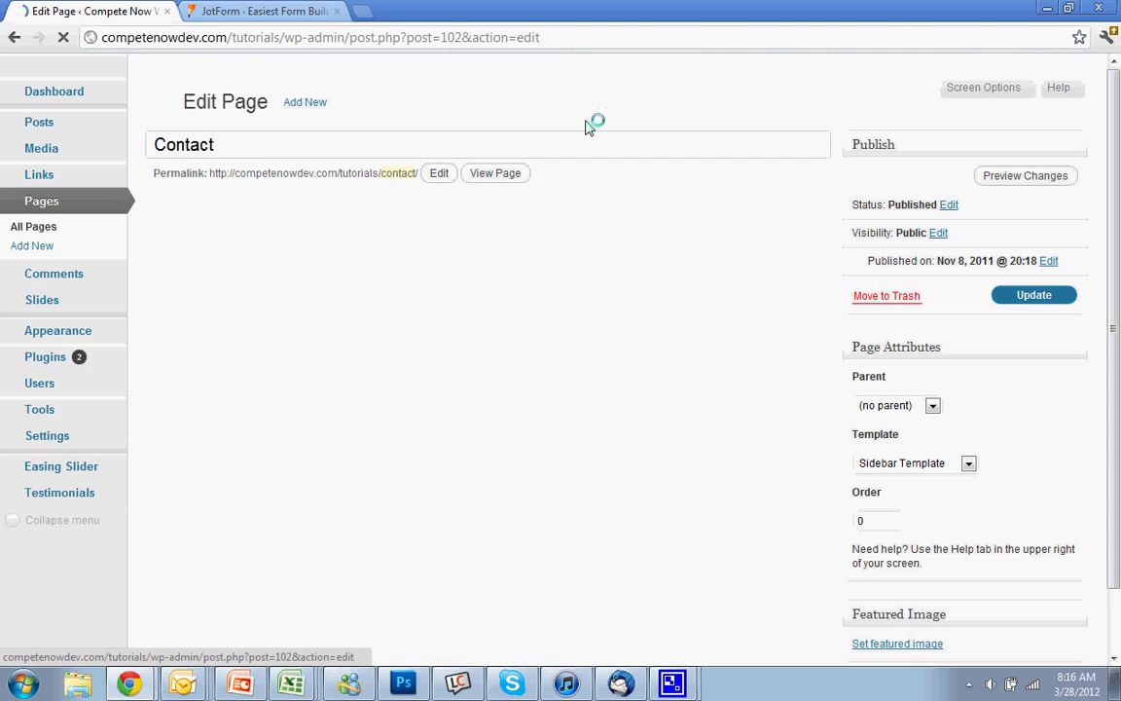
- Delete all of the Contact page's old content, including its contact form shortcode
{"action": "left_click", "coordinate": [697, 270]}
{"action": "key", "text": "ctrl+a"}
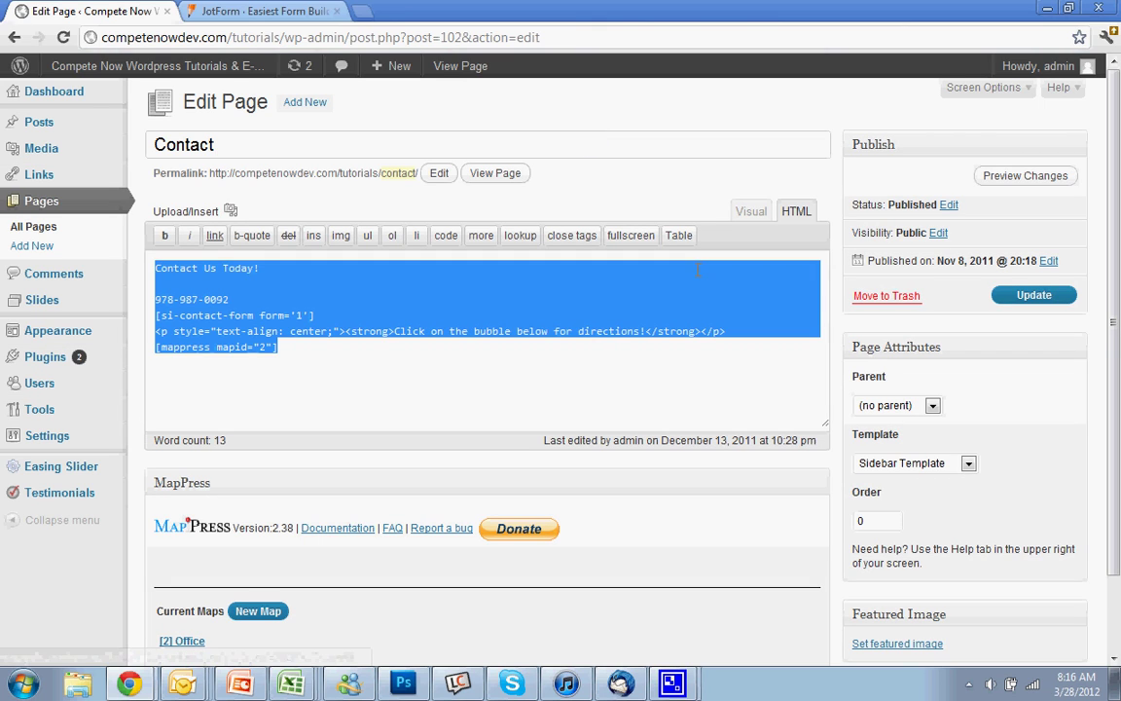
{"action": "key", "text": "Delete"}
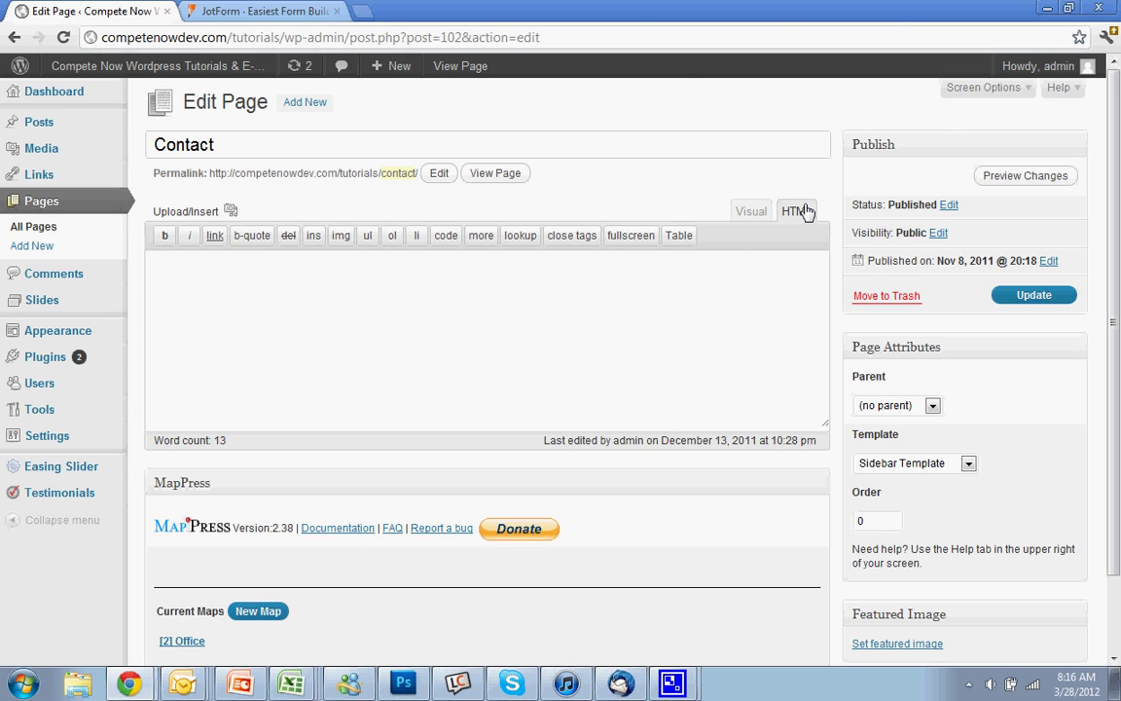
{"action": "left_click", "coordinate": [271, 10]}
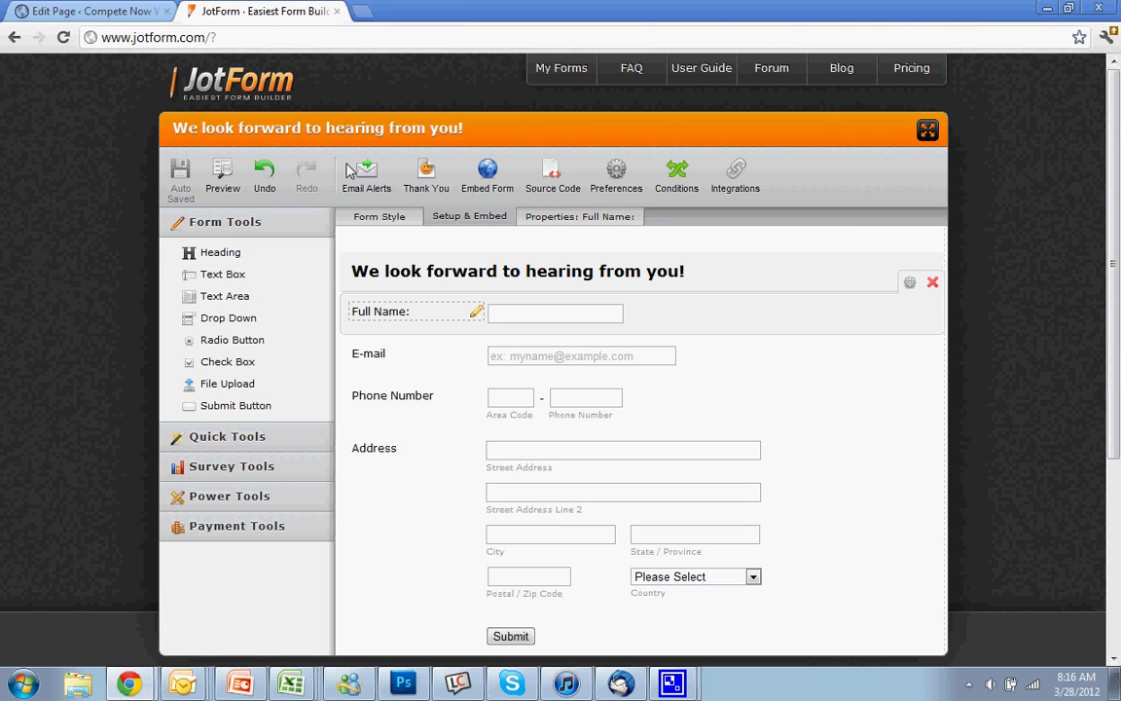
- In the Embed Form Wizard, choose script embedding and select the generated embed code
{"action": "left_click", "coordinate": [488, 180]}
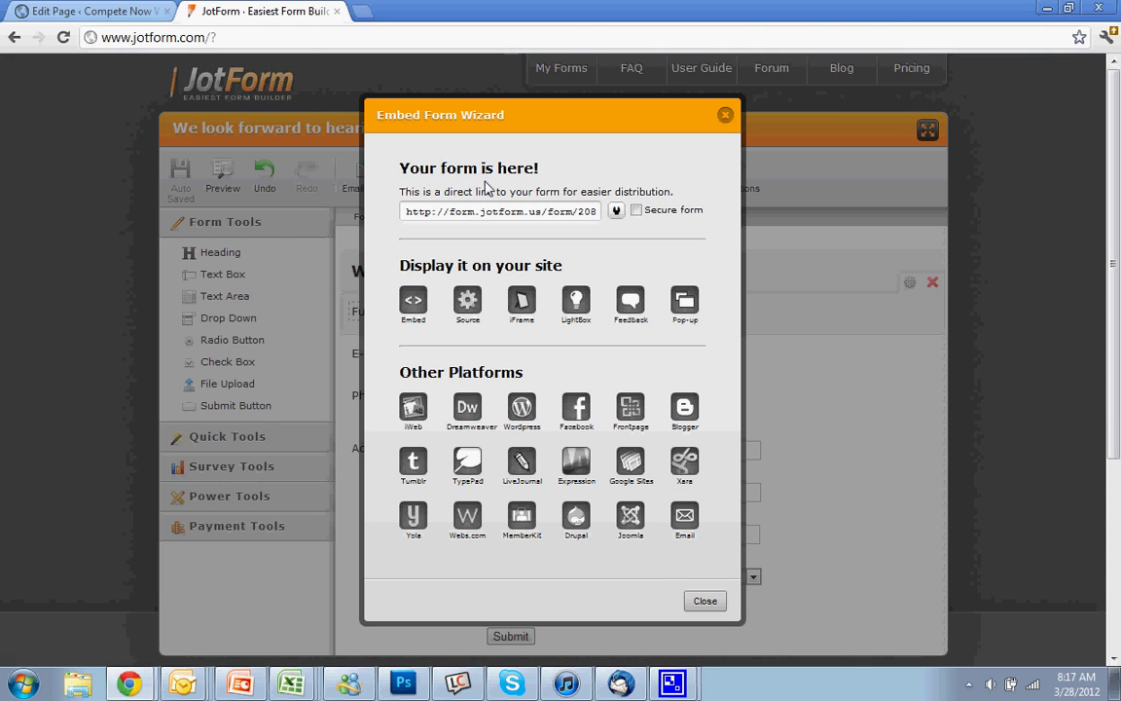
{"action": "left_click", "coordinate": [414, 301]}
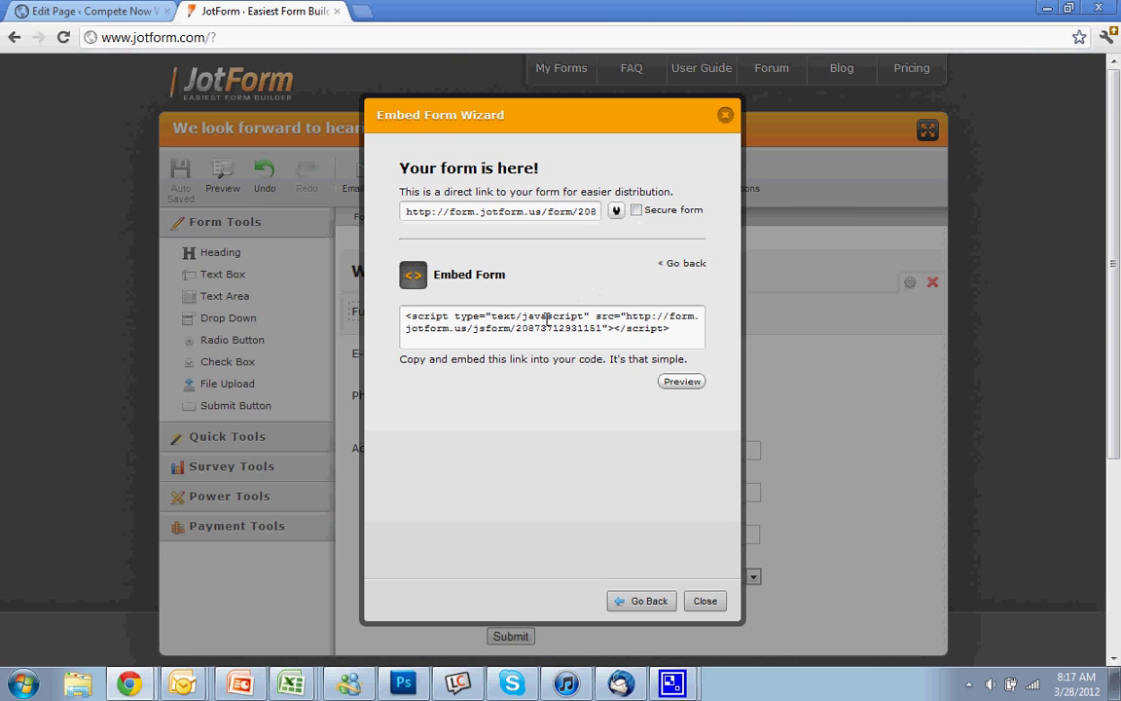
{"action": "left_click", "coordinate": [544, 327]}
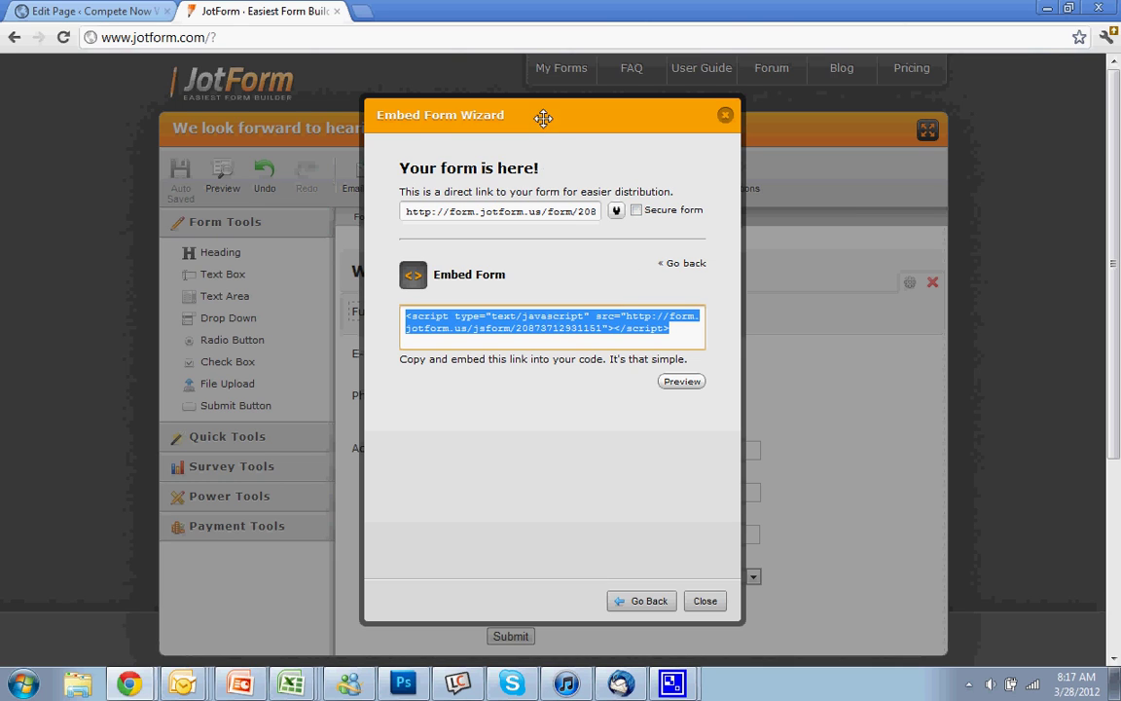
{"action": "left_click_drag", "start_coordinate": [488, 112], "coordinate": [757, 313]}
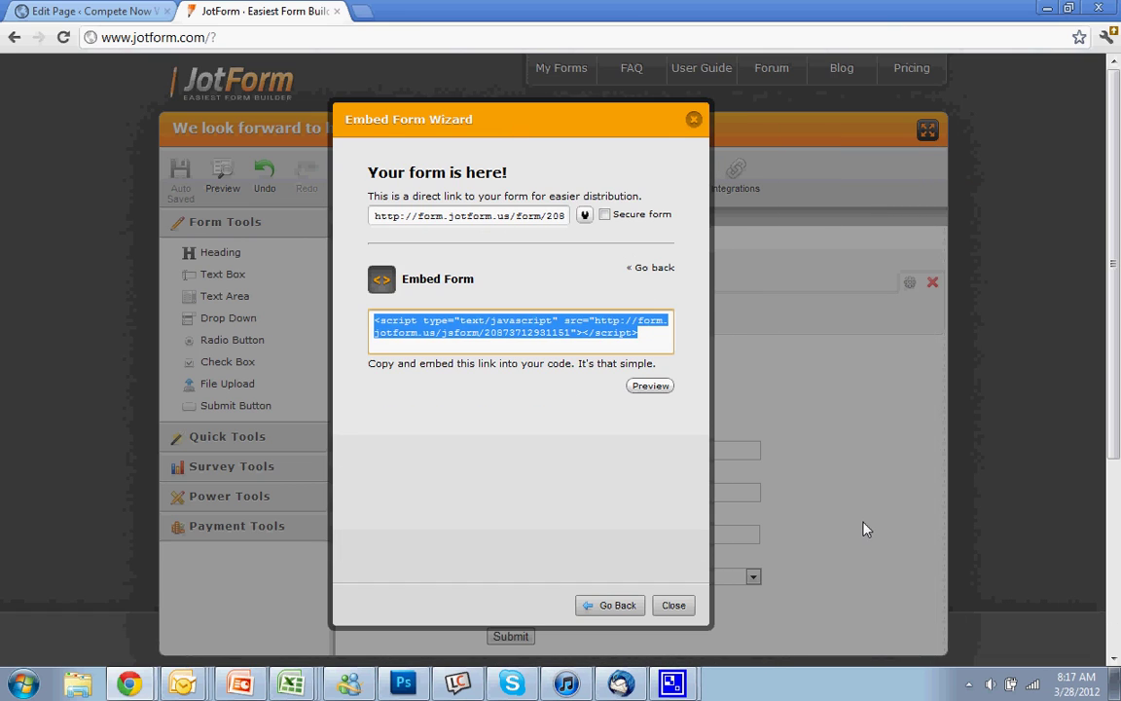
{"action": "right_click", "coordinate": [469, 328]}
- Copy the JotForm script code, paste it into the Contact page content, and update the page
{"action": "left_click", "coordinate": [508, 400]}
{"action": "left_click", "coordinate": [93, 11]}
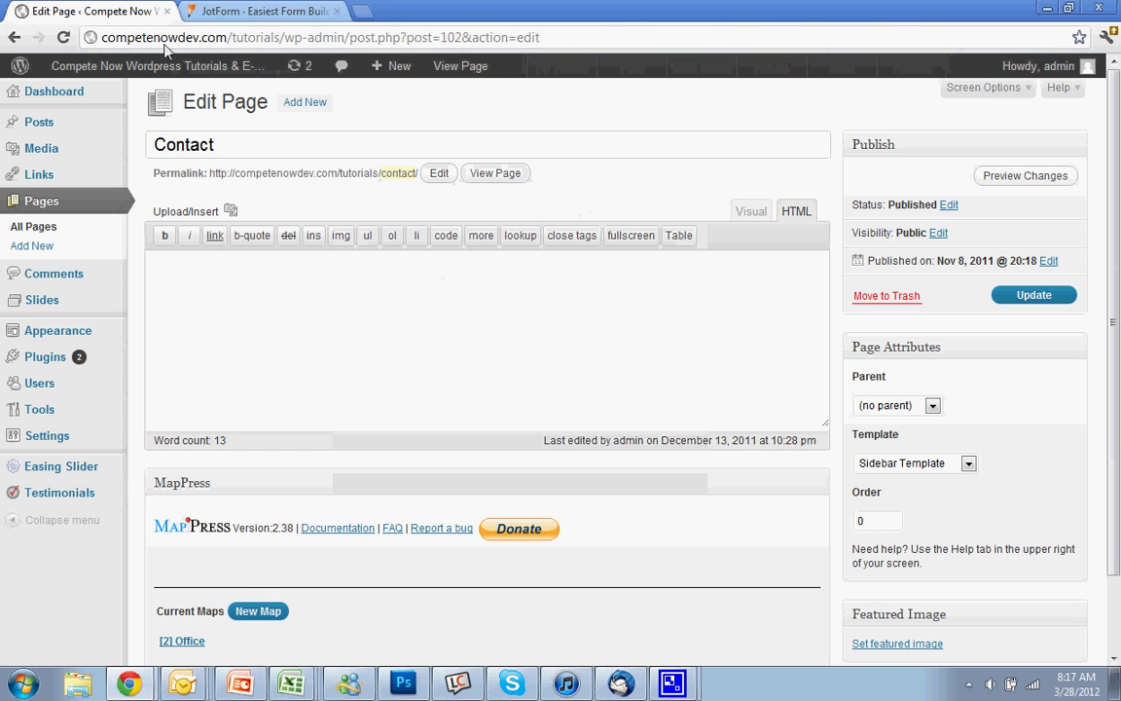
{"action": "left_click", "coordinate": [288, 290]}
{"action": "right_click", "coordinate": [292, 290]}
{"action": "left_click", "coordinate": [358, 386]}
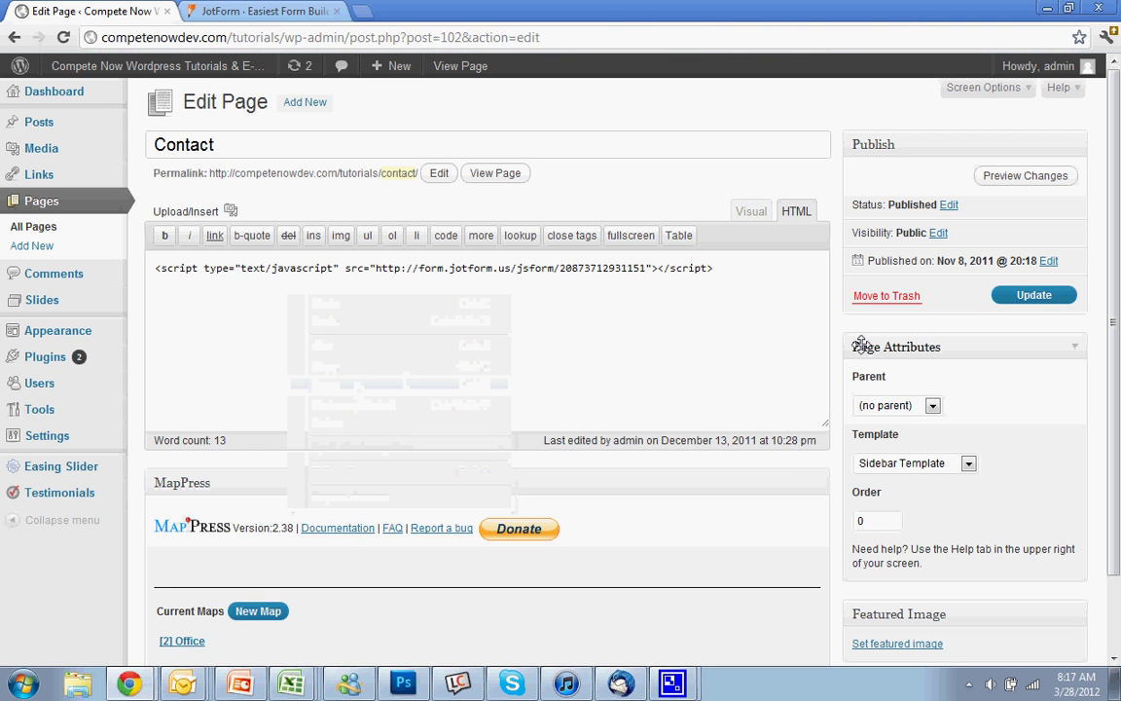
{"action": "left_click", "coordinate": [1016, 296]}
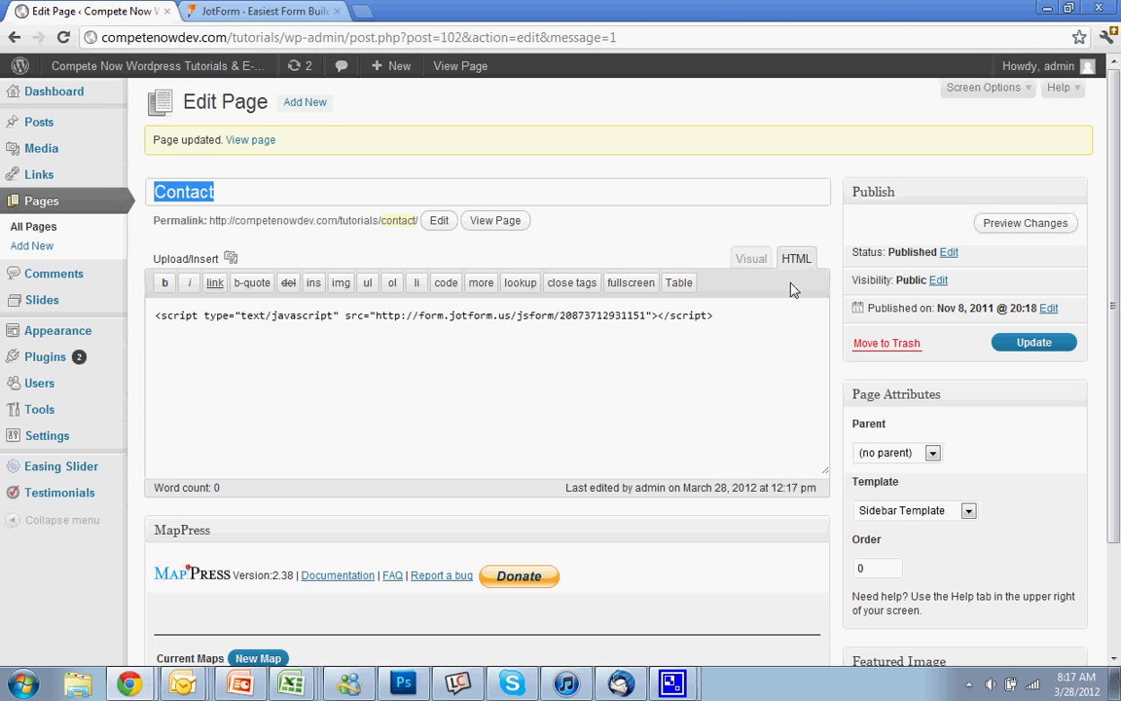
- Review the pasted embed code, then close JotForm's Embed Form Wizard
{"action": "left_click", "coordinate": [653, 315]}
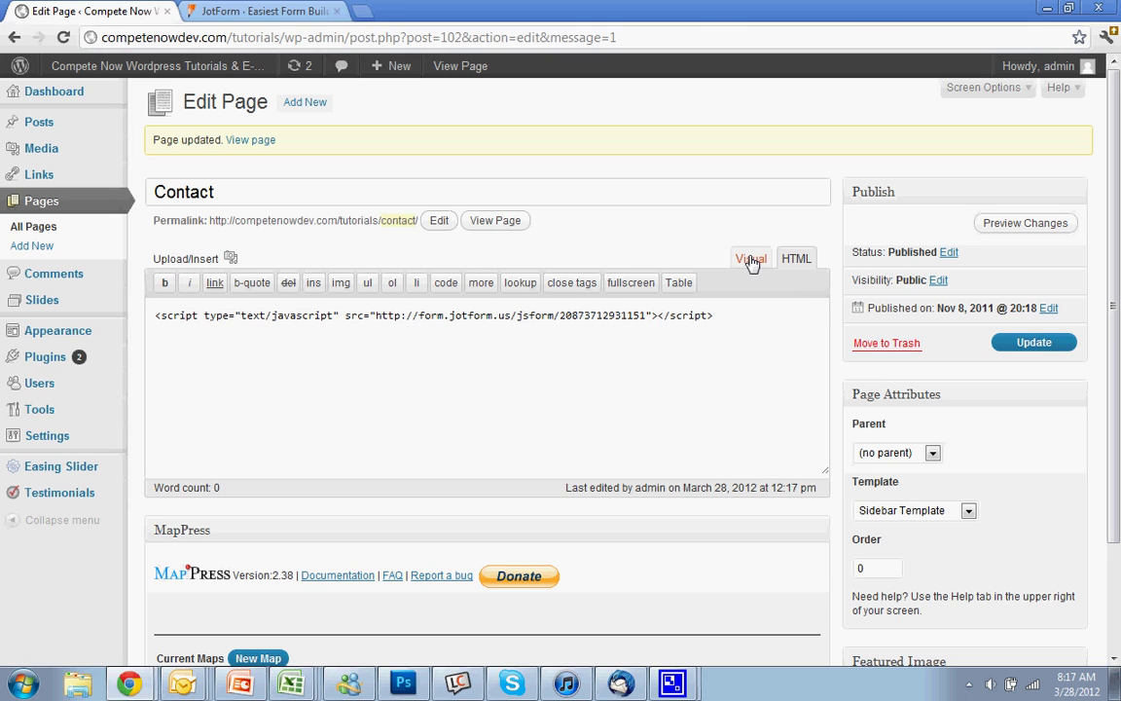
{"action": "left_click", "coordinate": [263, 11]}
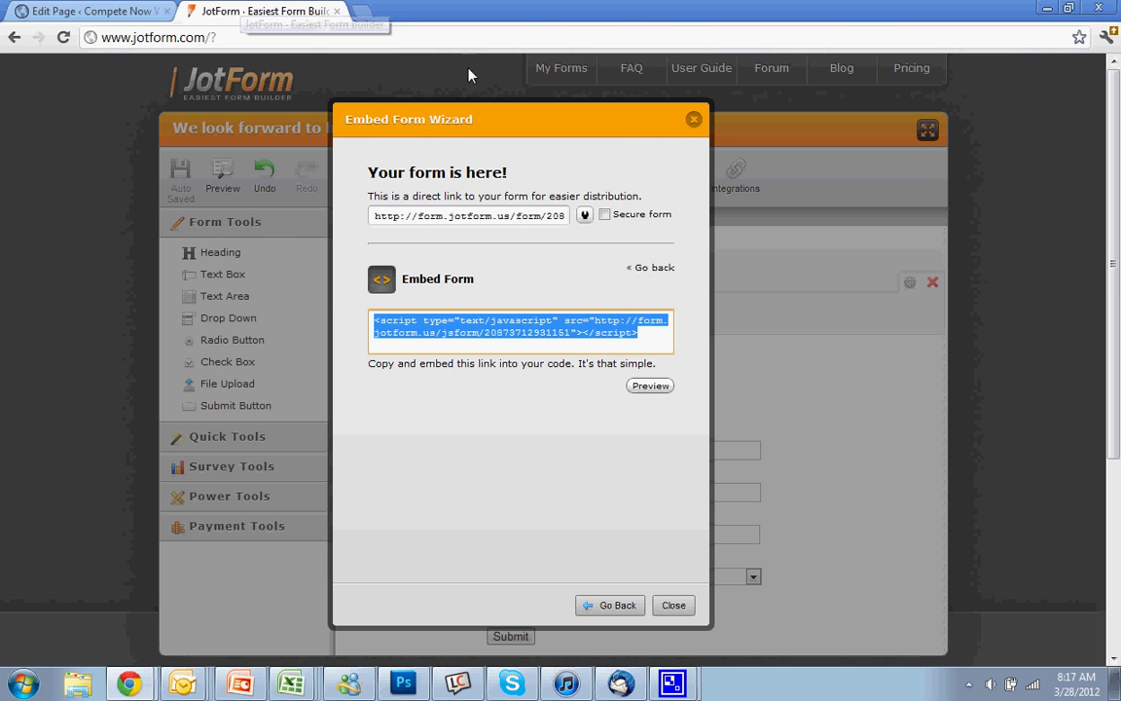
{"action": "left_click", "coordinate": [693, 119]}
{"action": "scroll", "coordinate": [910, 557], "scroll_direction": "down", "scroll_amount": 3}
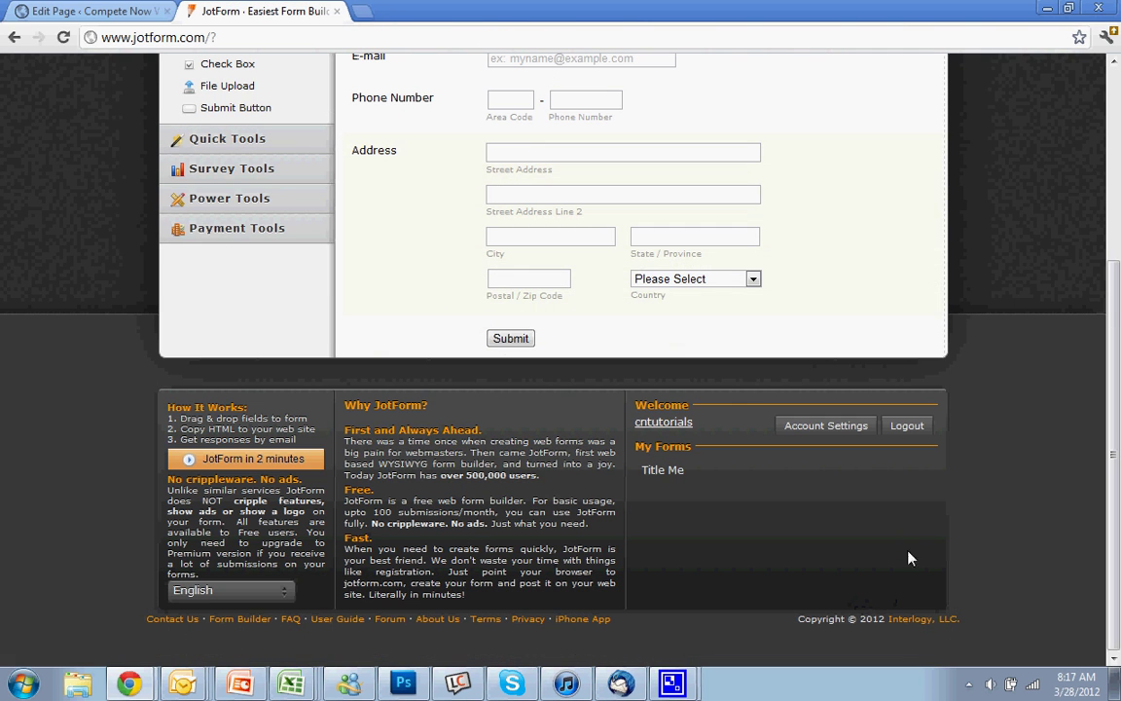
{"action": "scroll", "coordinate": [795, 408], "scroll_direction": "up", "scroll_amount": 3}
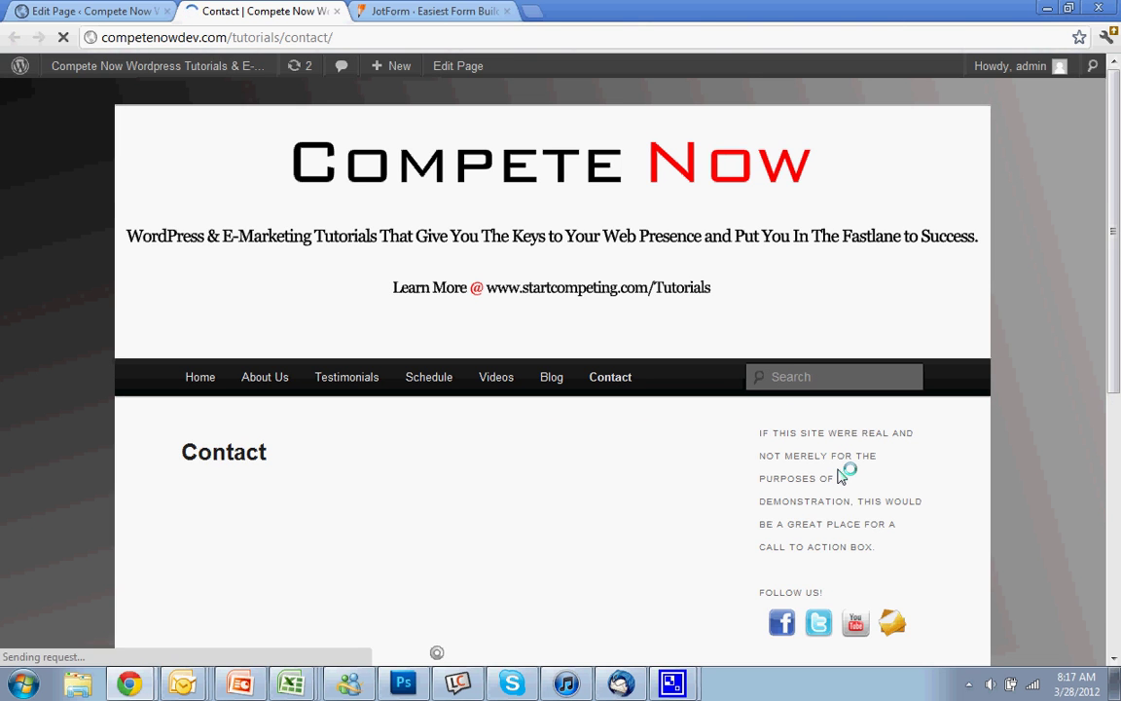
- Enter 'Test' in the embedded form's Full Name field
{"action": "scroll", "coordinate": [756, 538], "scroll_direction": "down", "scroll_amount": 5}
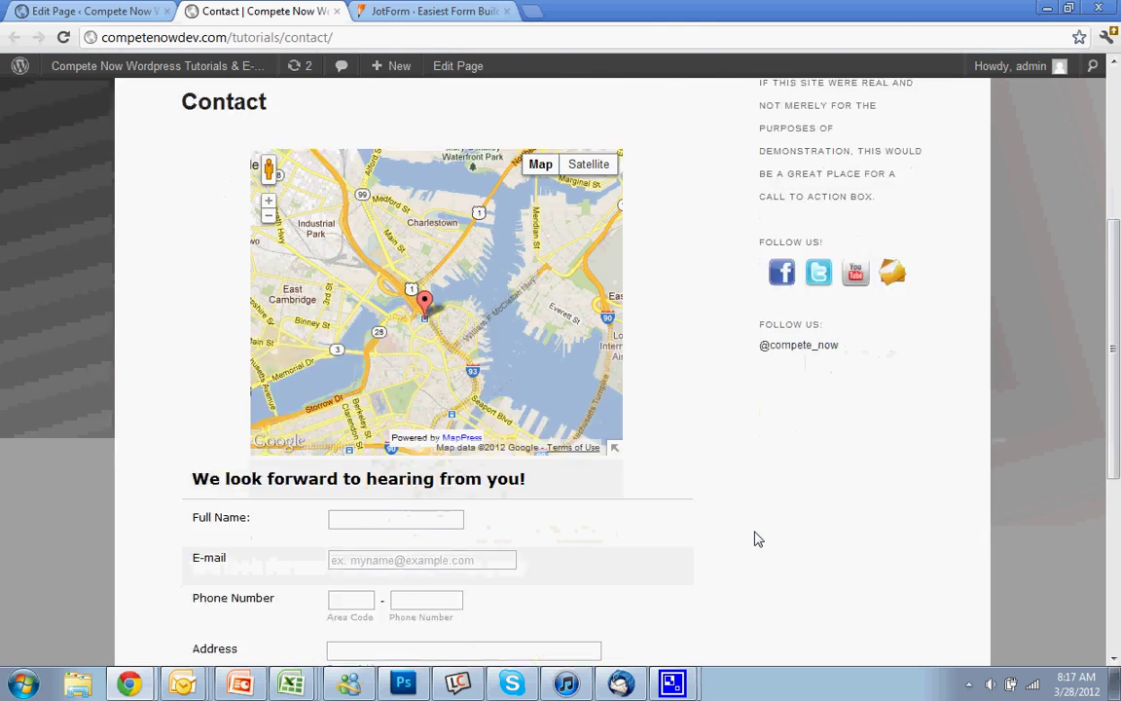
{"action": "scroll", "coordinate": [756, 538], "scroll_direction": "down", "scroll_amount": 2}
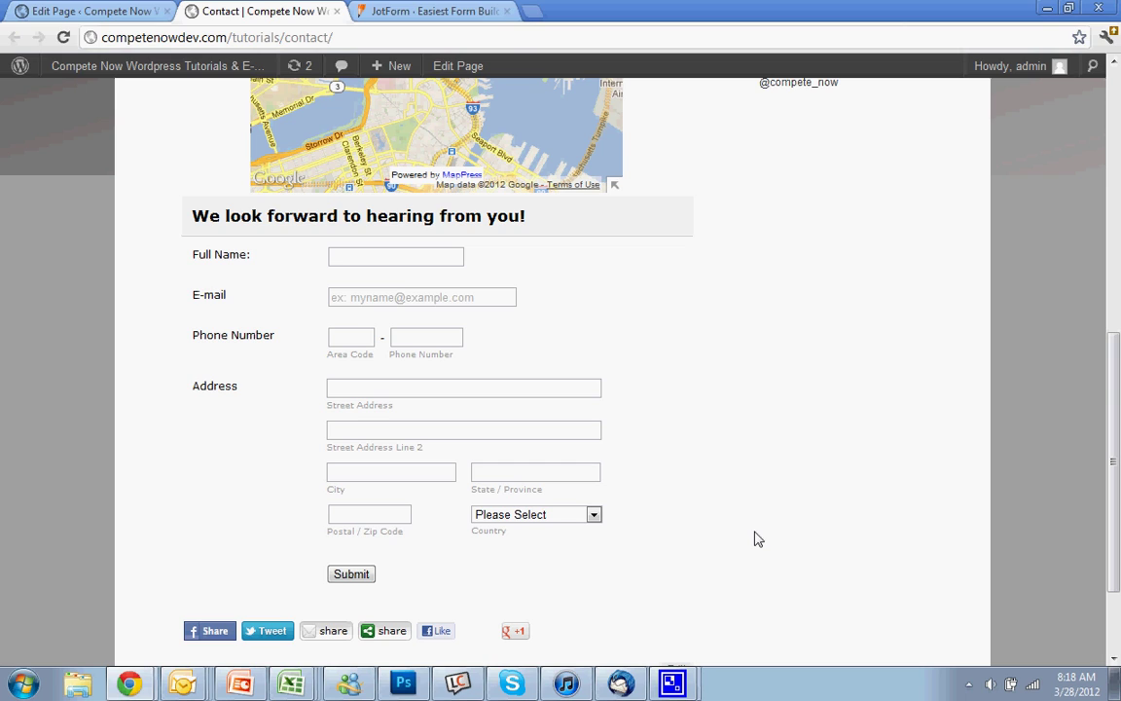
{"action": "left_click", "coordinate": [395, 255]}
{"action": "left_click", "coordinate": [378, 294]}
{"action": "left_click", "coordinate": [391, 255]}
{"action": "type", "text": "Dona"}
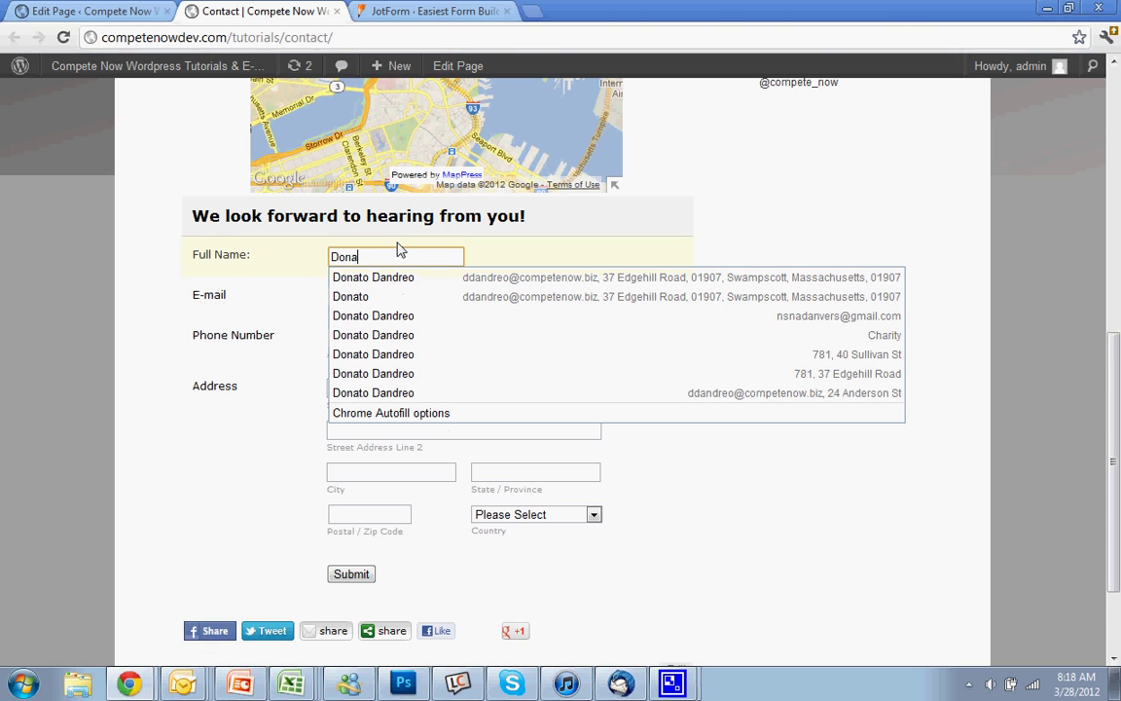
{"action": "key", "text": "BackSpace"}
{"action": "key", "text": "BackSpace"}
{"action": "key", "text": "BackSpace"}
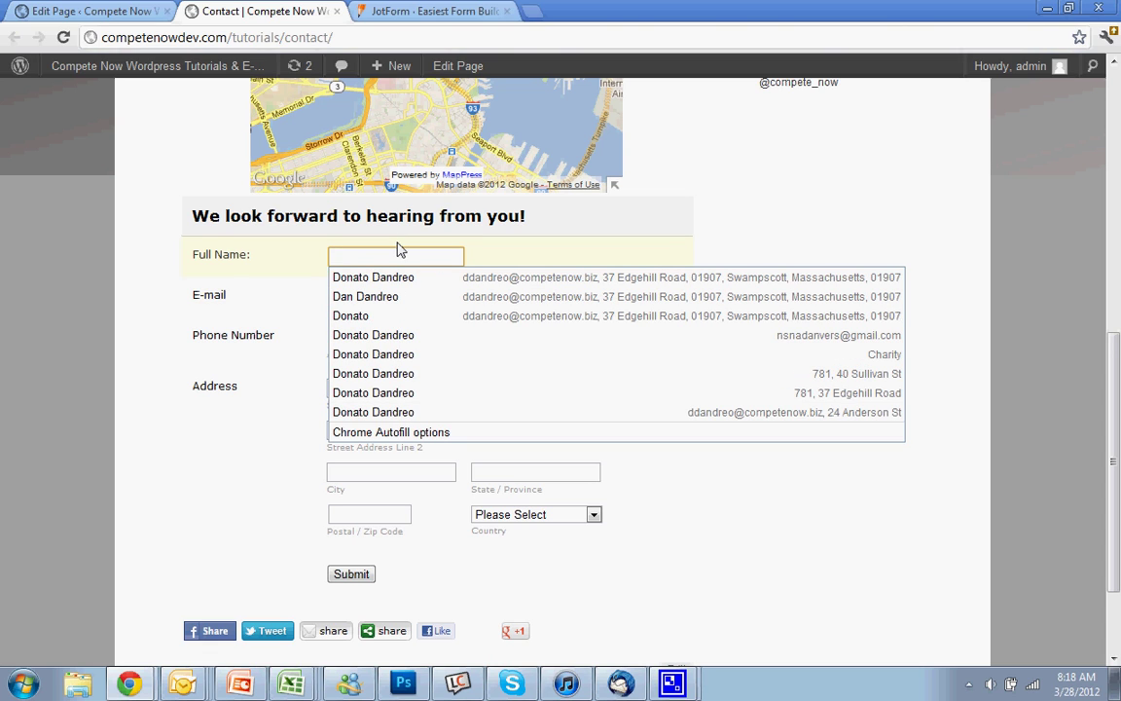
{"action": "type", "text": "Test"}
- Fill the E-mail field with the suggested test address and move on to Area Code
{"action": "key", "text": "Tab"}
{"action": "type", "text": "test"}
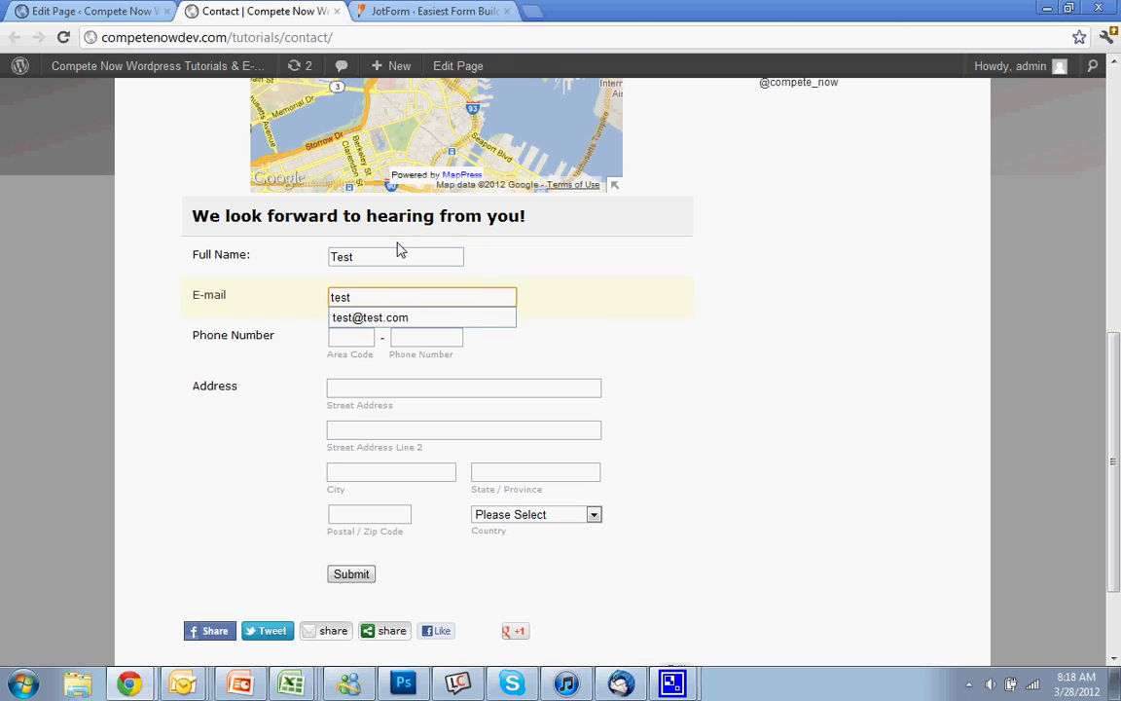
{"action": "key", "text": "Down"}
{"action": "key", "text": "Return"}
{"action": "key", "text": "Tab"}
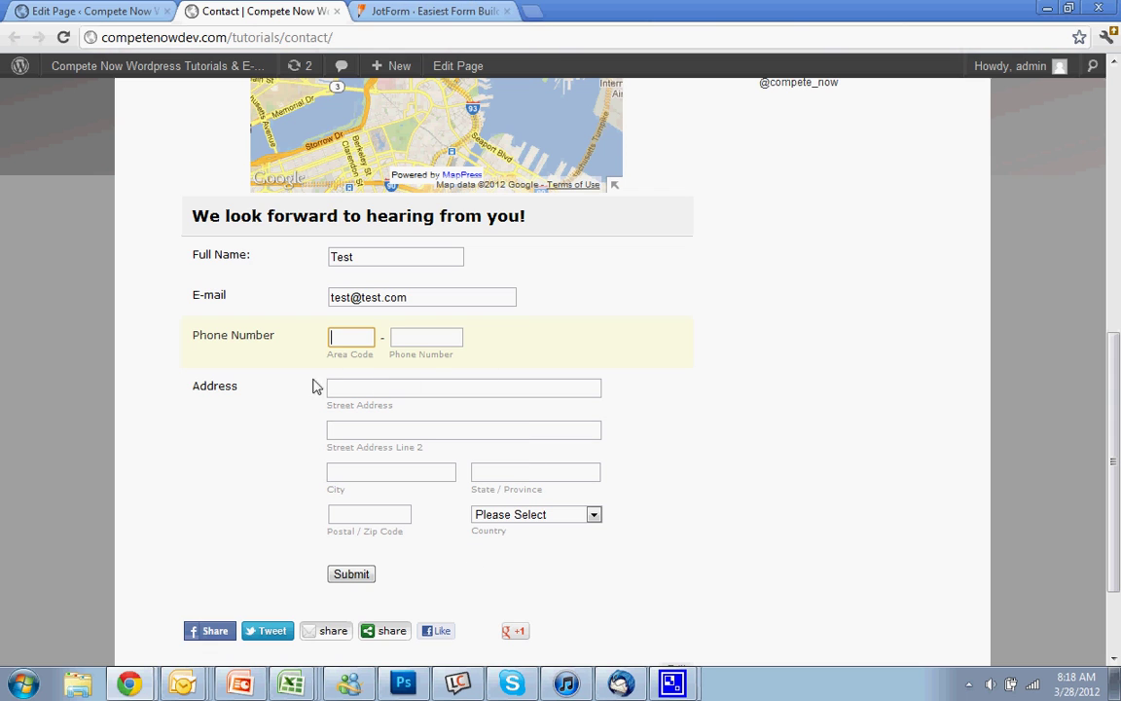
- Submit the test entry on the live Contact page and check JotForm's Thank You message
{"action": "left_click", "coordinate": [405, 11]}
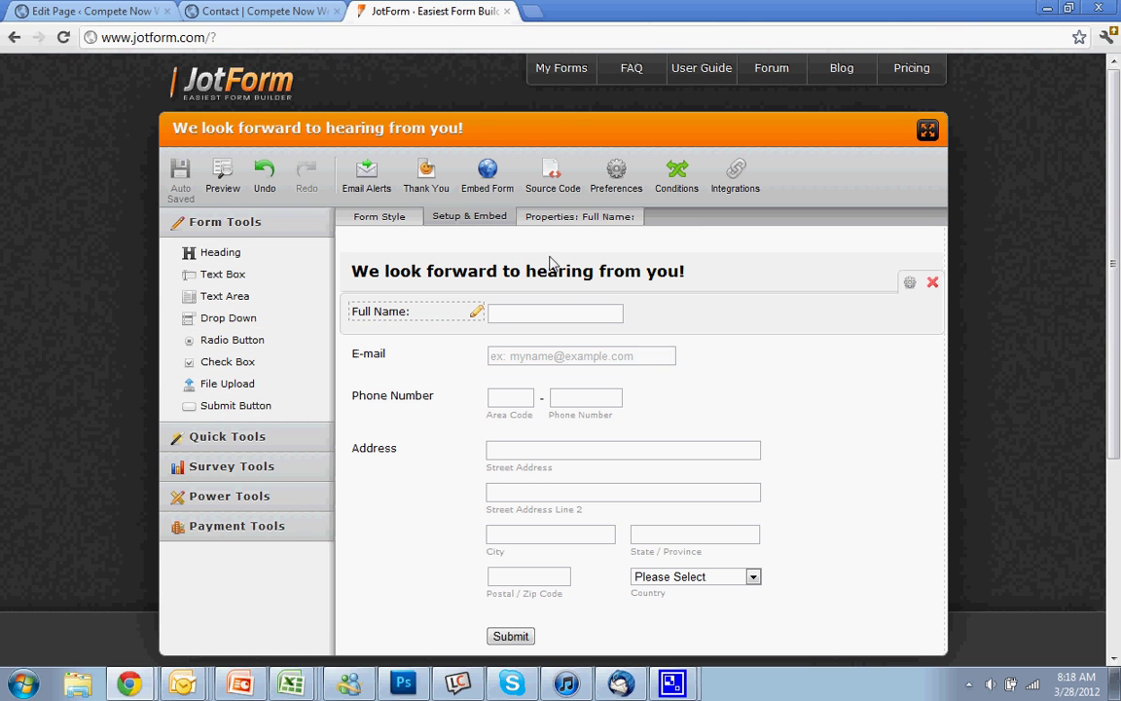
{"action": "left_click", "coordinate": [402, 223]}
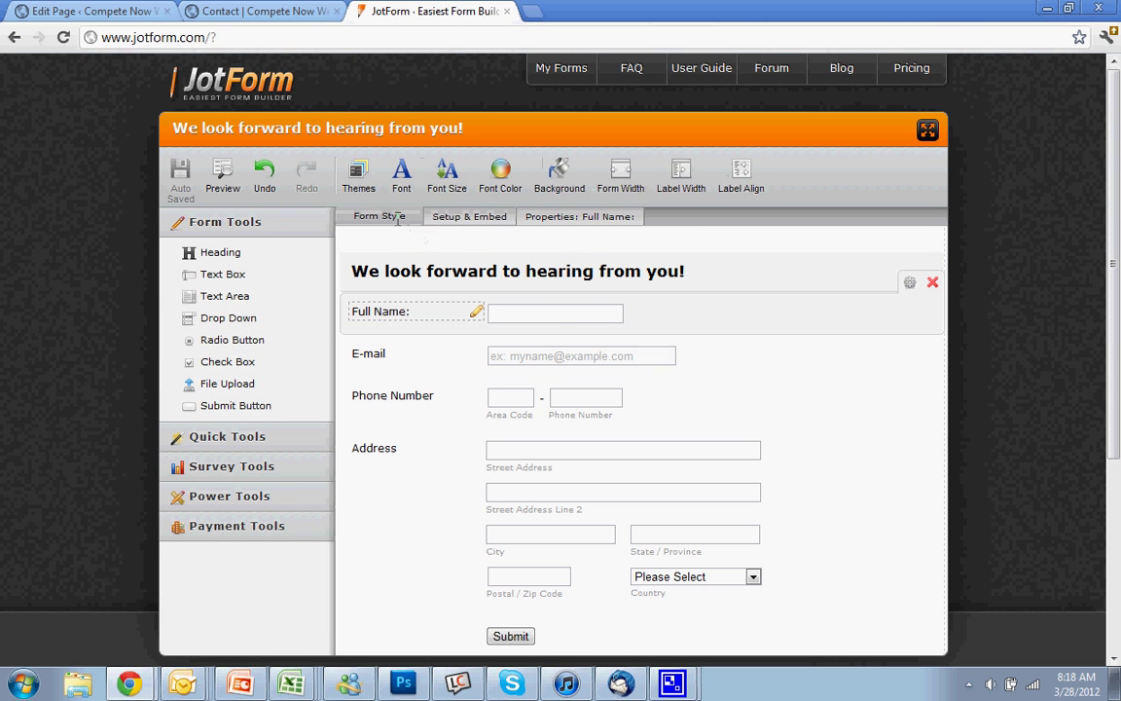
{"action": "left_click", "coordinate": [258, 11]}
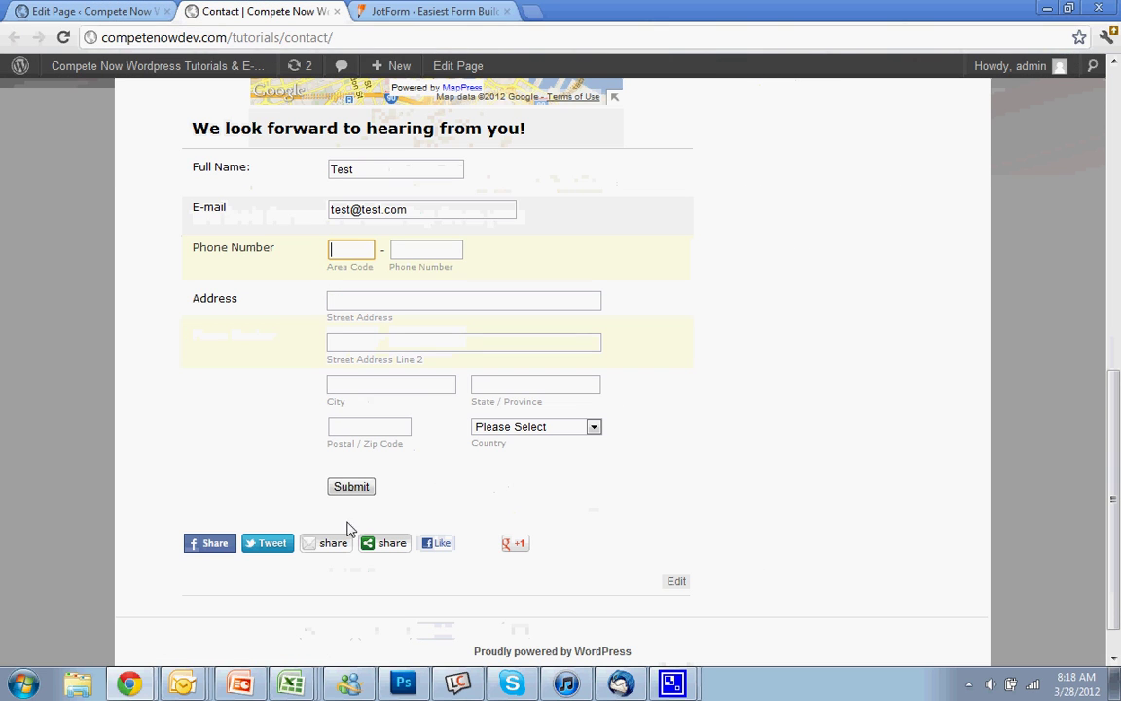
{"action": "left_click", "coordinate": [348, 487]}
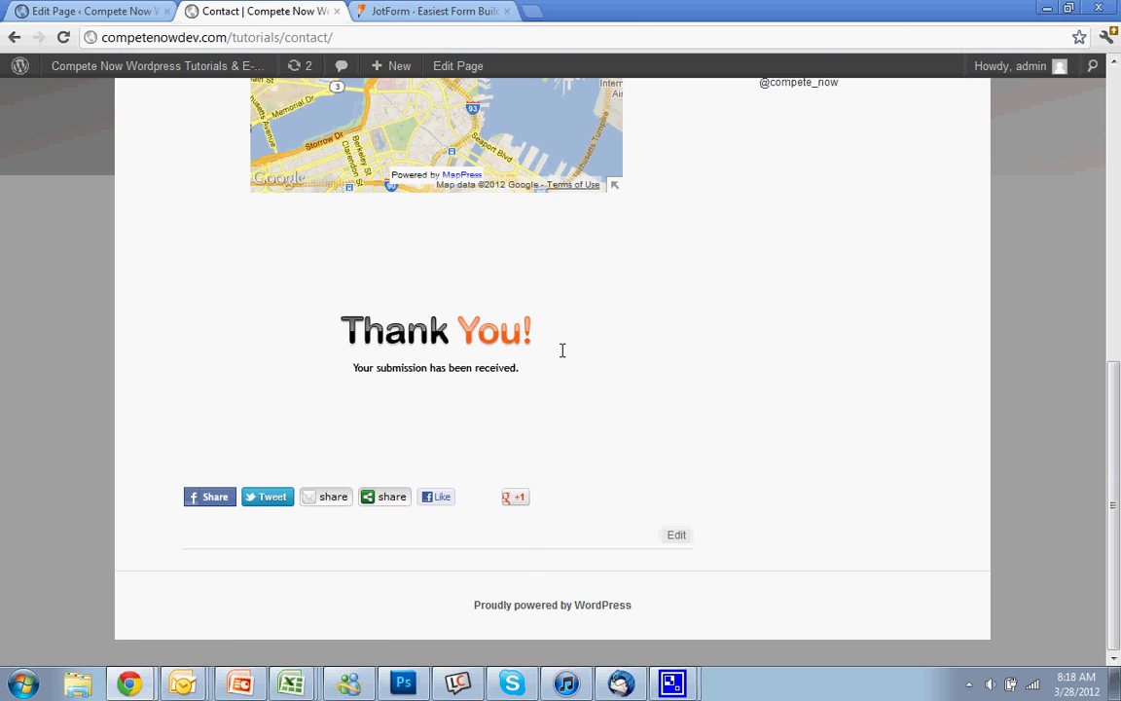
{"action": "scroll", "coordinate": [561, 350], "scroll_direction": "up", "scroll_amount": 6}
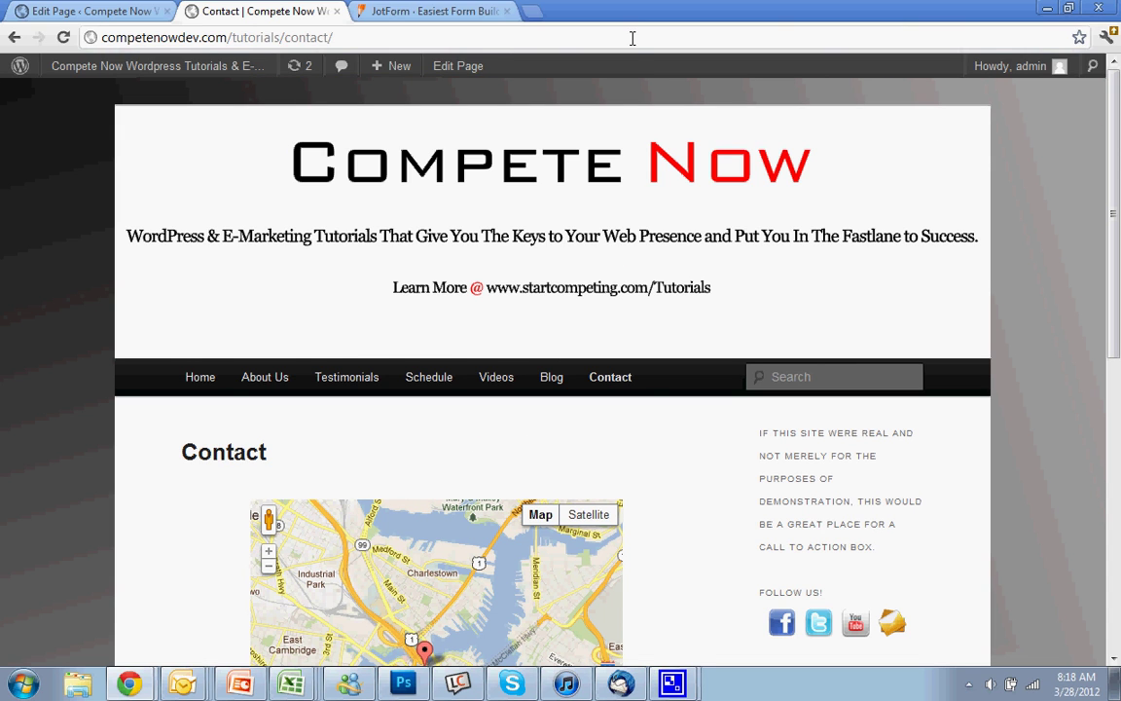